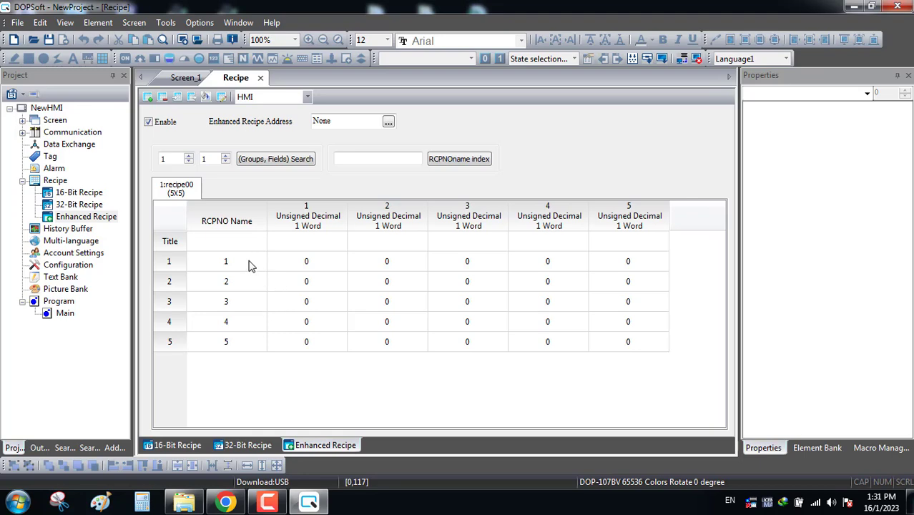
Set the Enhanced Recipe Address to device D10 on Link1 and close the Recipe page
click(388, 123)
click(522, 164)
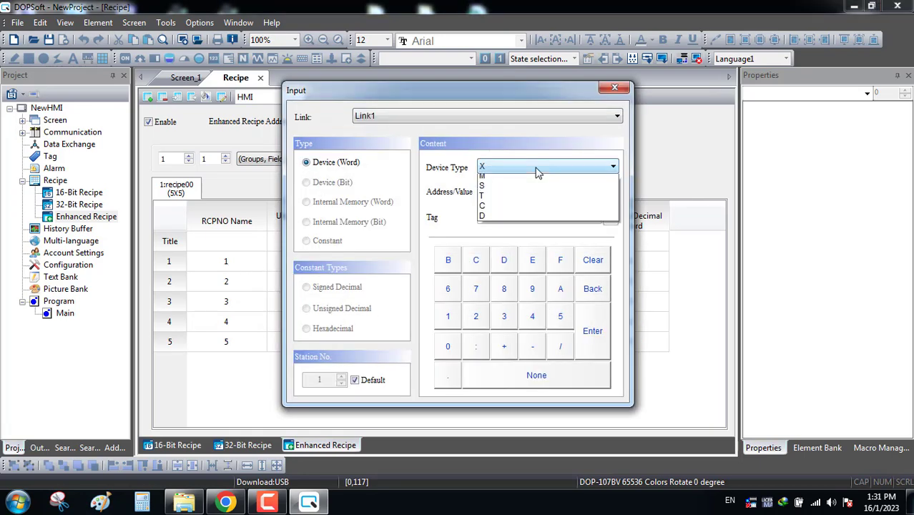
click(498, 240)
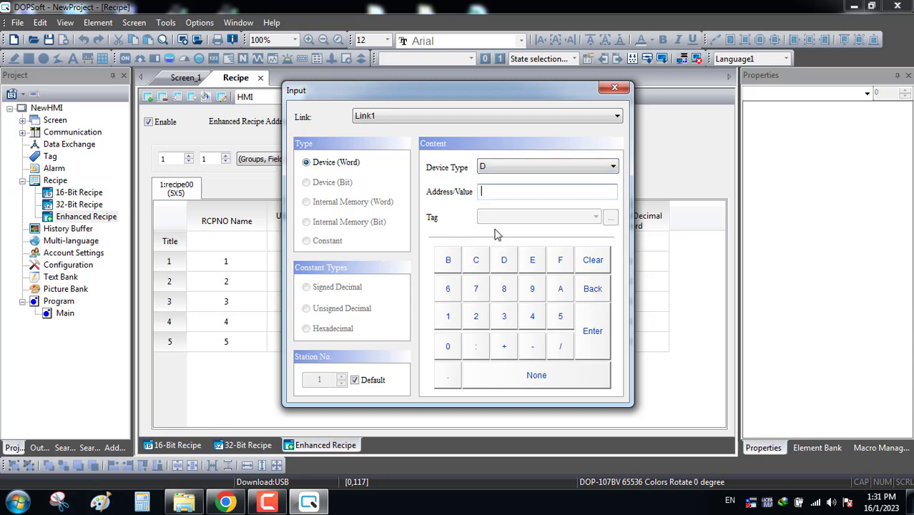
click(591, 342)
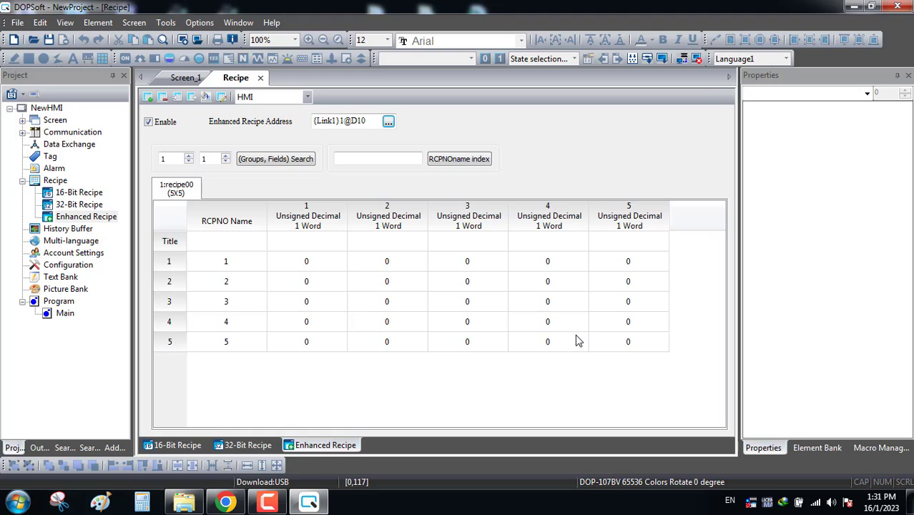
click(260, 77)
Draw a Numeric Entry element about 114 by 53 pixels in the upper-left area of Screen_1
right_click(376, 166)
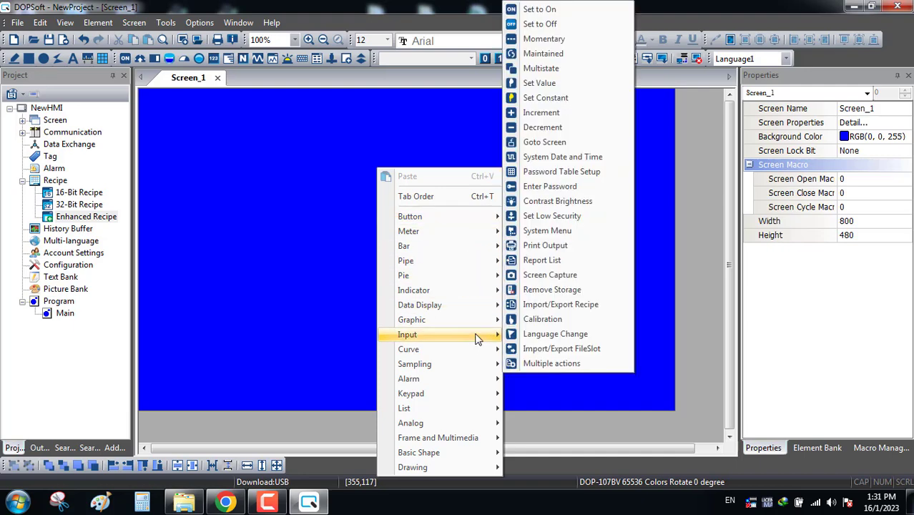
mouse_move(478, 336)
click(548, 335)
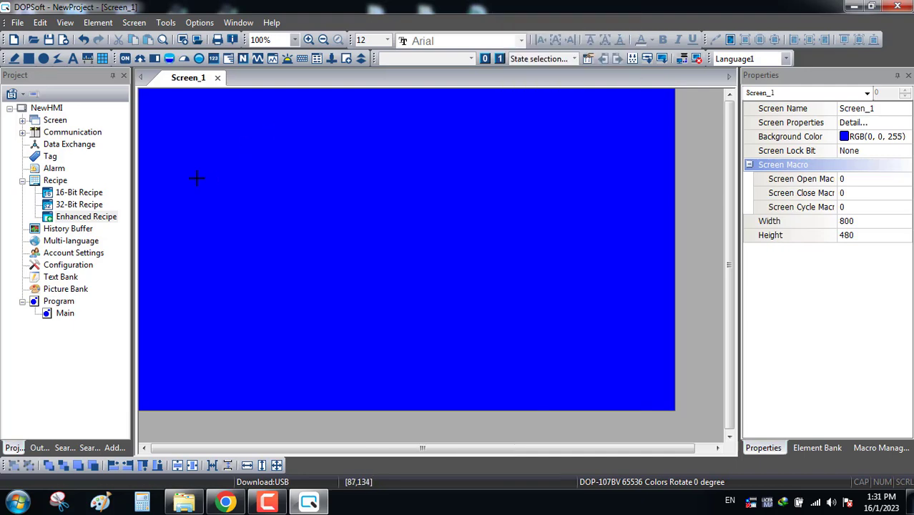
drag(196, 178, 278, 216)
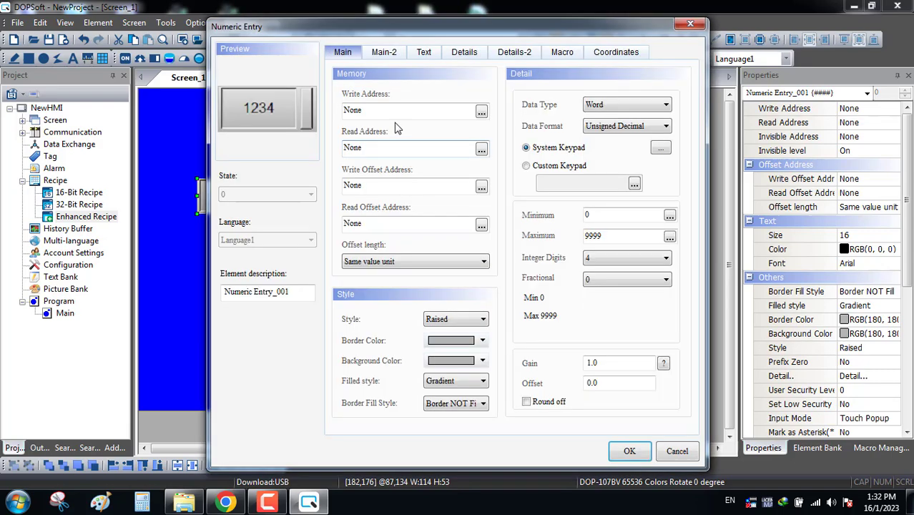
Set the numeric entry's write address to internal memory ENRCP0
click(481, 112)
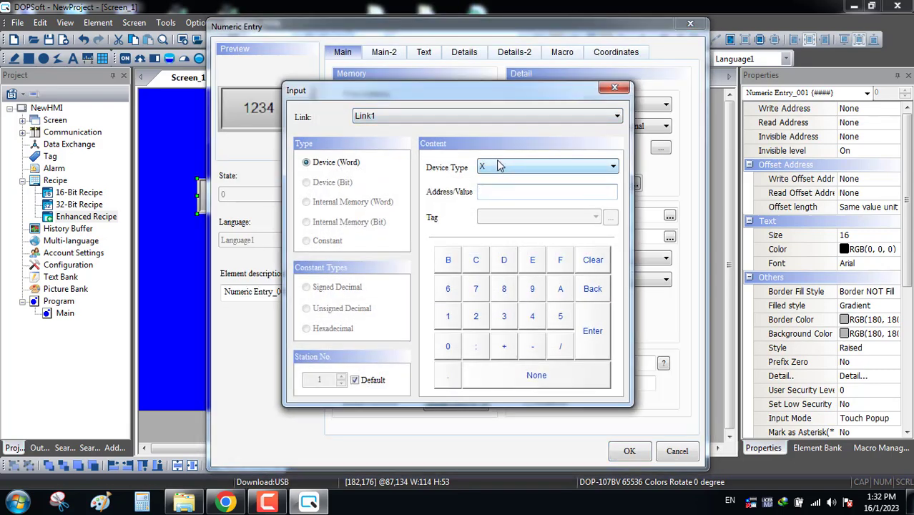
click(477, 119)
click(443, 126)
click(509, 166)
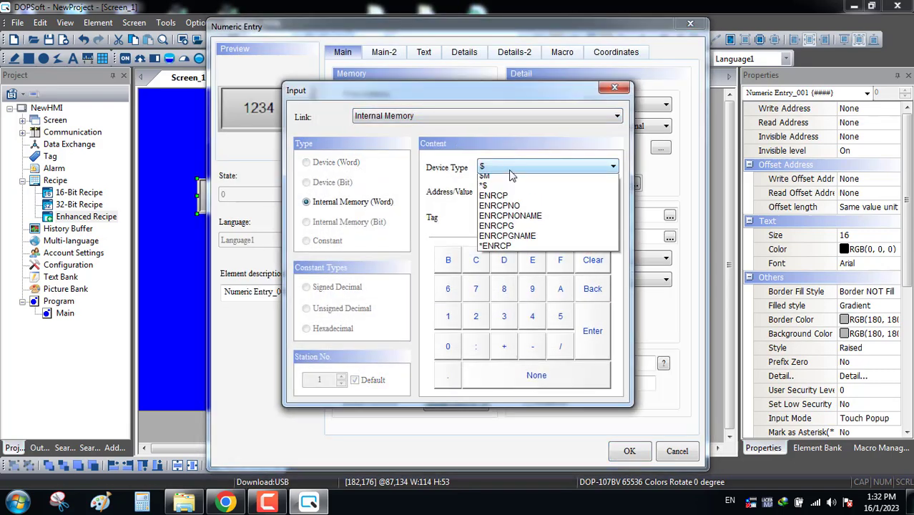
click(526, 214)
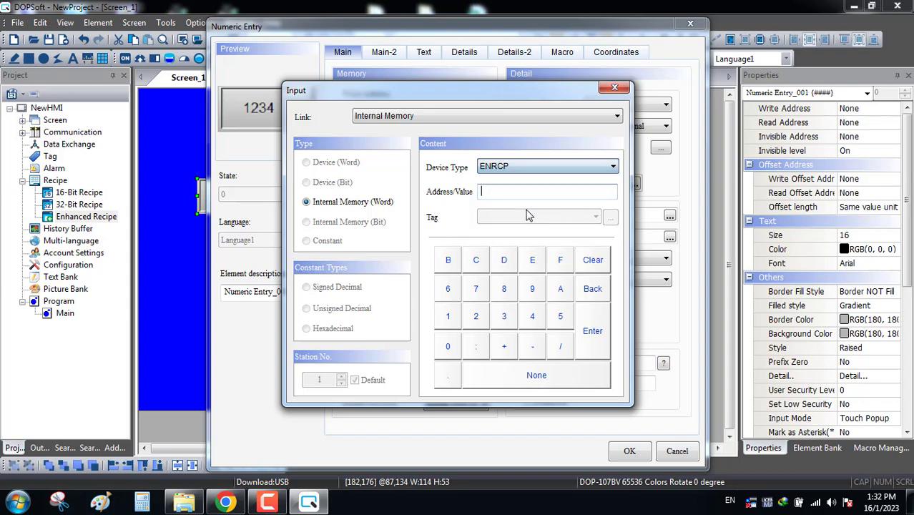
click(593, 331)
Copy the write address ENRCP0 into the numeric entry's read address and accept the element settings
drag(386, 109, 308, 103)
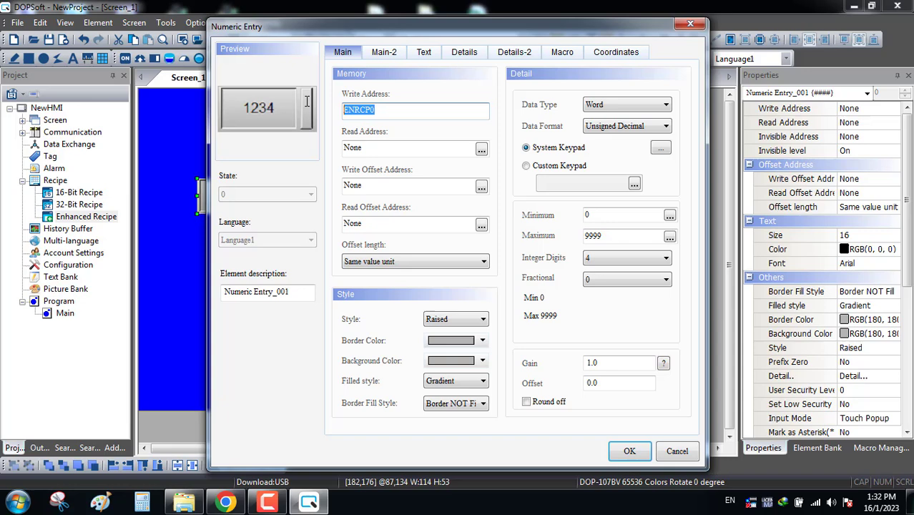
right_click(354, 113)
click(386, 150)
drag(361, 147, 344, 148)
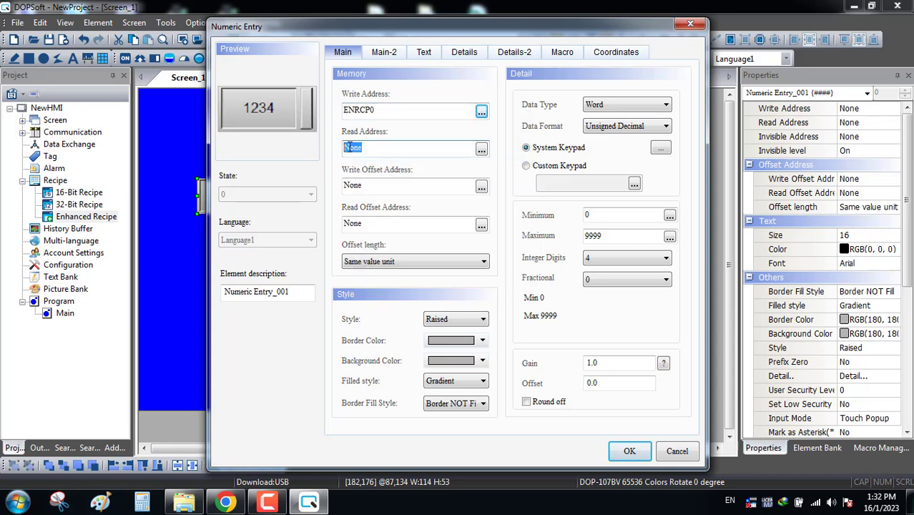
right_click(471, 148)
click(501, 204)
click(629, 450)
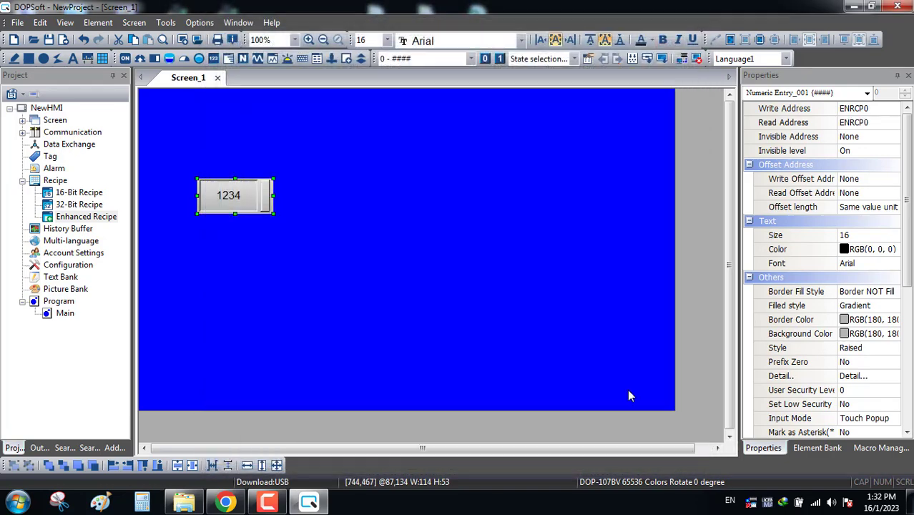
Duplicate the numeric entry into 5 columns without rows, with 10 px horizontal and 0 px vertical spacing and an address offset of 1
right_click(251, 216)
click(239, 196)
right_click(239, 195)
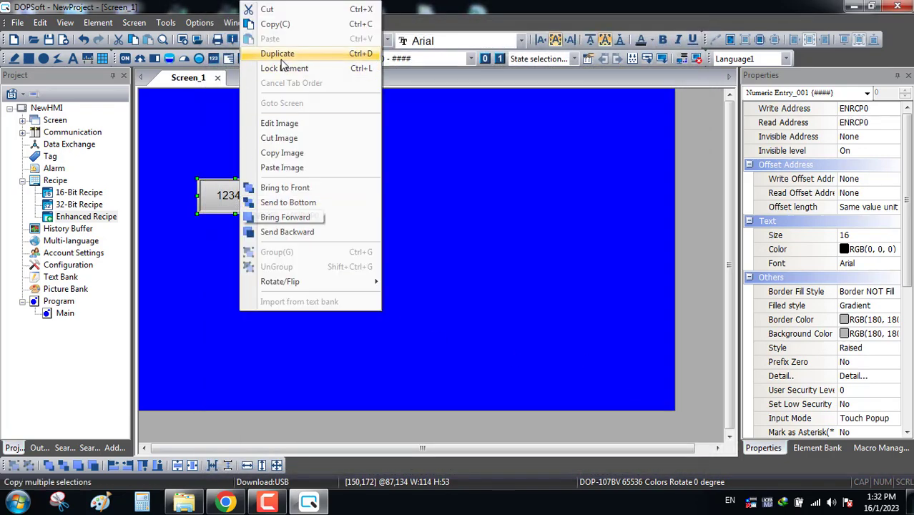
click(278, 54)
click(386, 192)
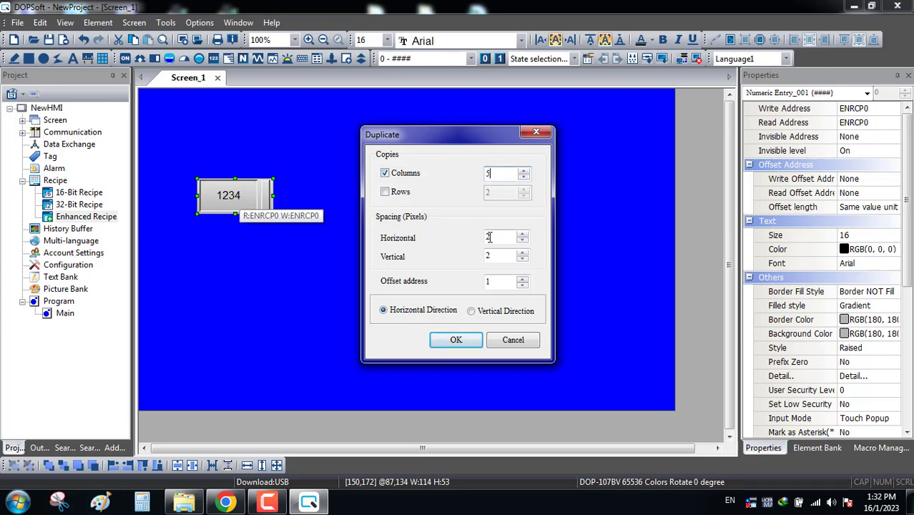
double_click(495, 238)
double_click(498, 255)
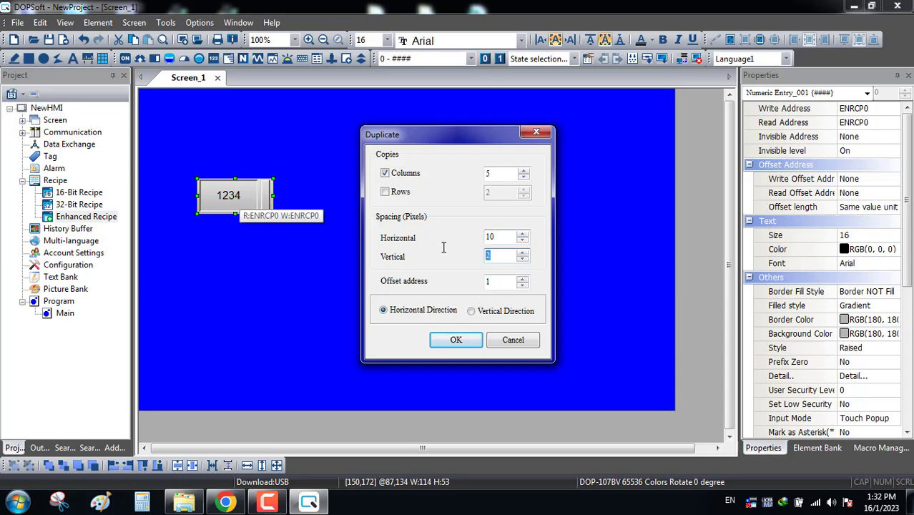
text(0)
click(461, 339)
click(447, 281)
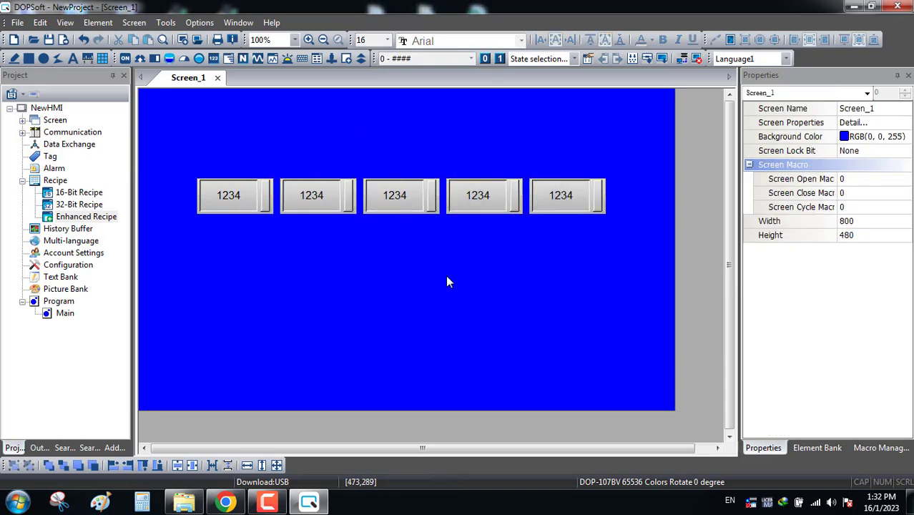
Check the write and read addresses of the four duplicated numeric entries
double_click(325, 203)
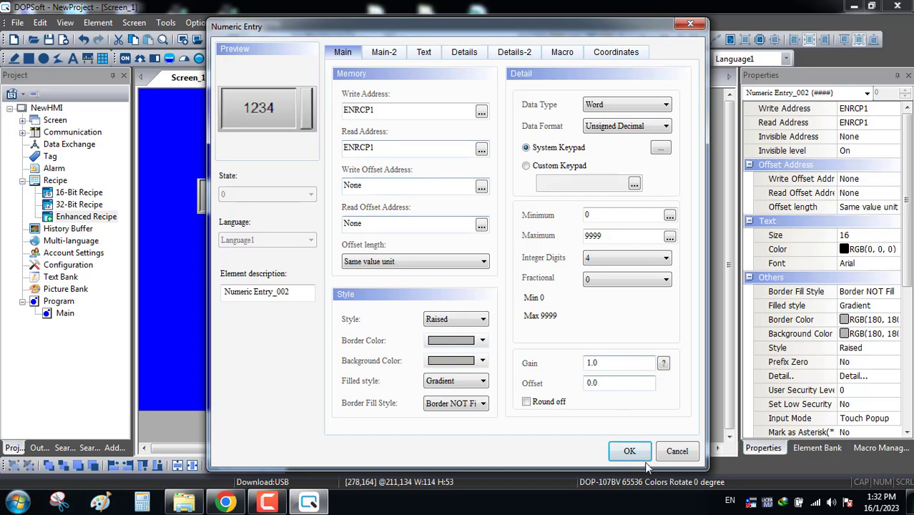
click(633, 453)
double_click(432, 211)
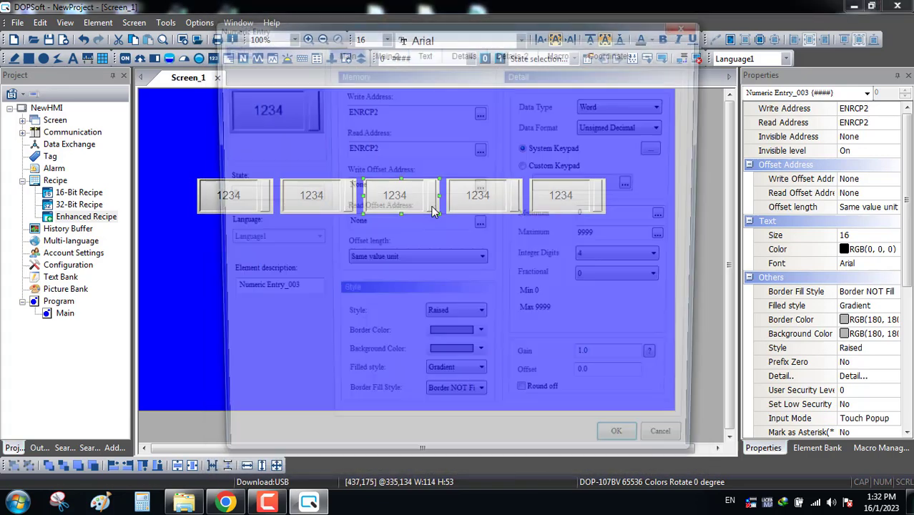
click(633, 453)
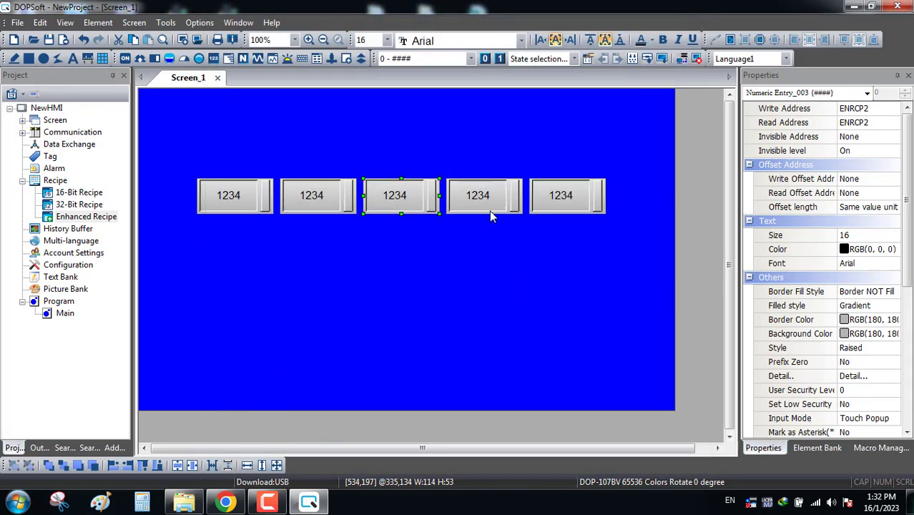
double_click(489, 210)
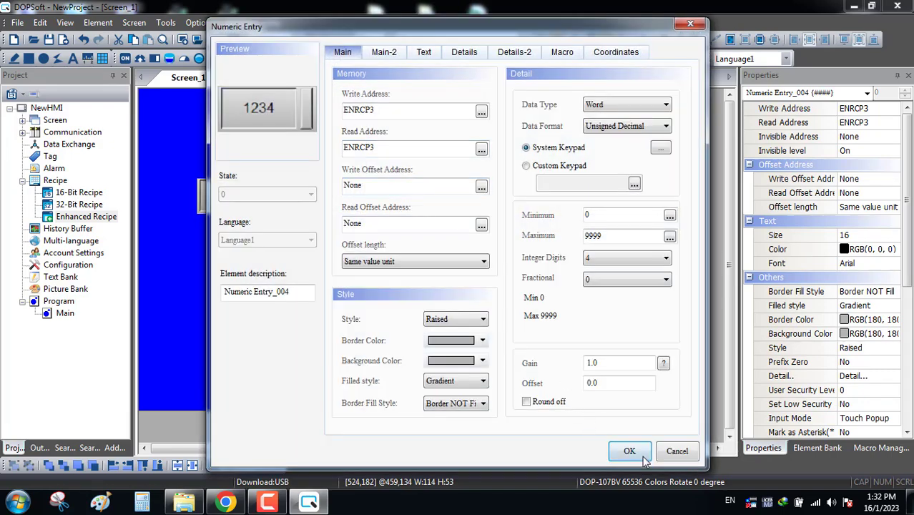
click(629, 451)
double_click(569, 207)
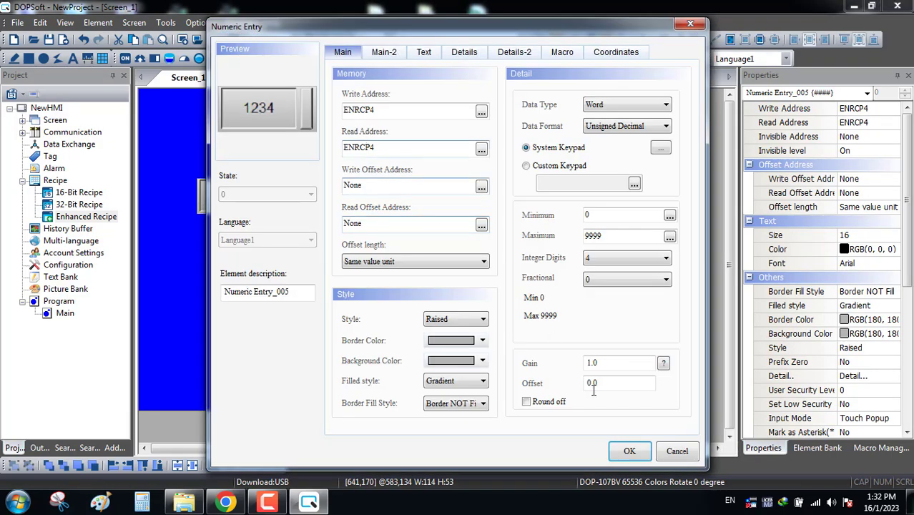
click(633, 449)
Draw a Numeric Display element about 109 by 48 pixels below the first numeric entry and open its settings
click(438, 279)
right_click(438, 279)
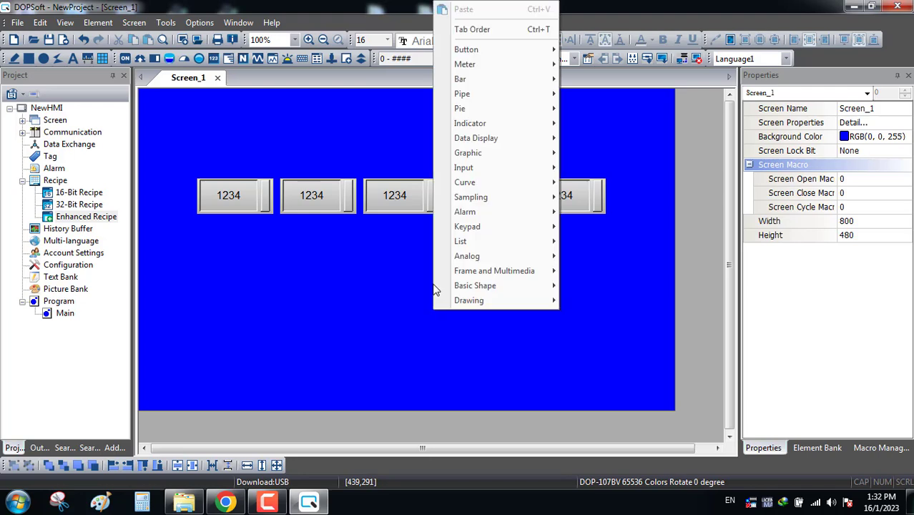
mouse_move(549, 140)
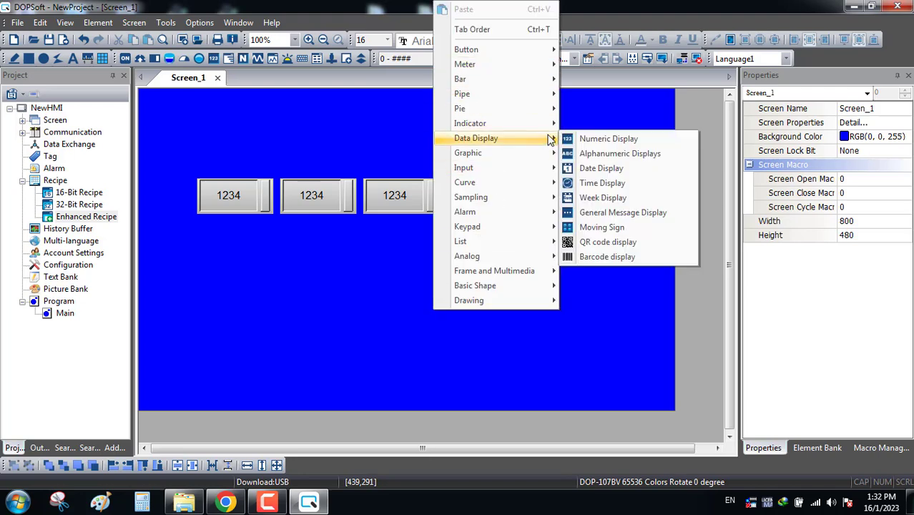
click(591, 139)
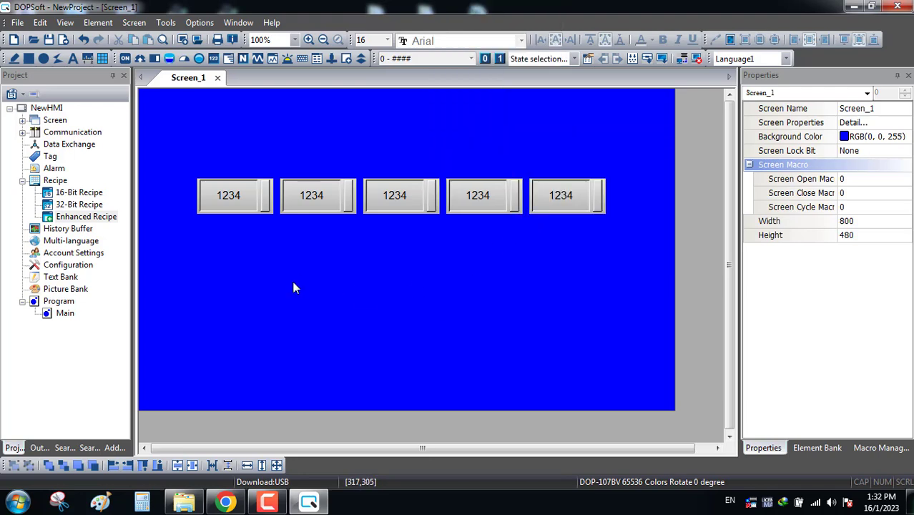
drag(198, 236, 272, 268)
double_click(260, 258)
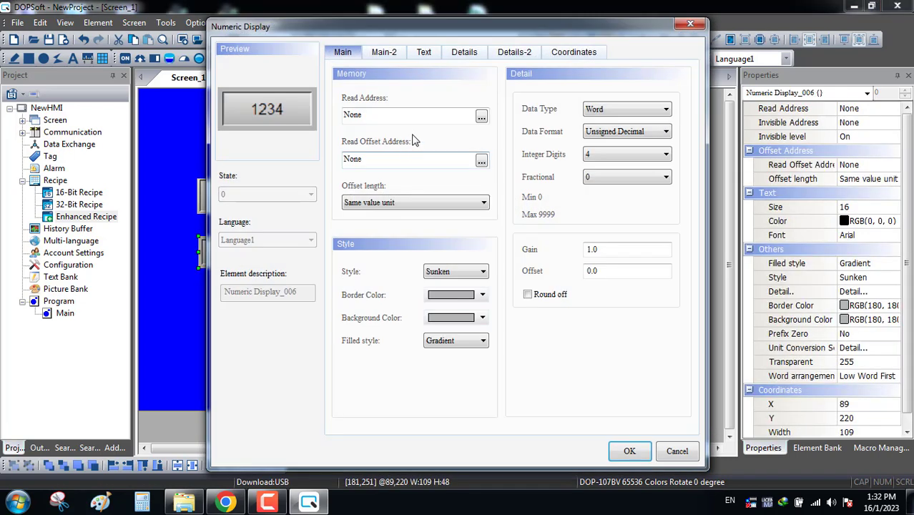
Set the numeric display's read address to device D10 on Link1
click(483, 118)
click(510, 169)
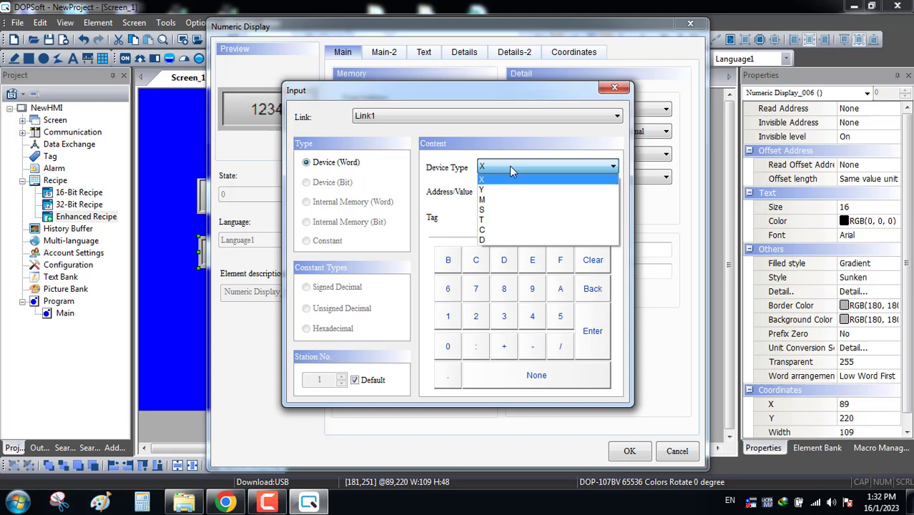
click(505, 246)
click(491, 196)
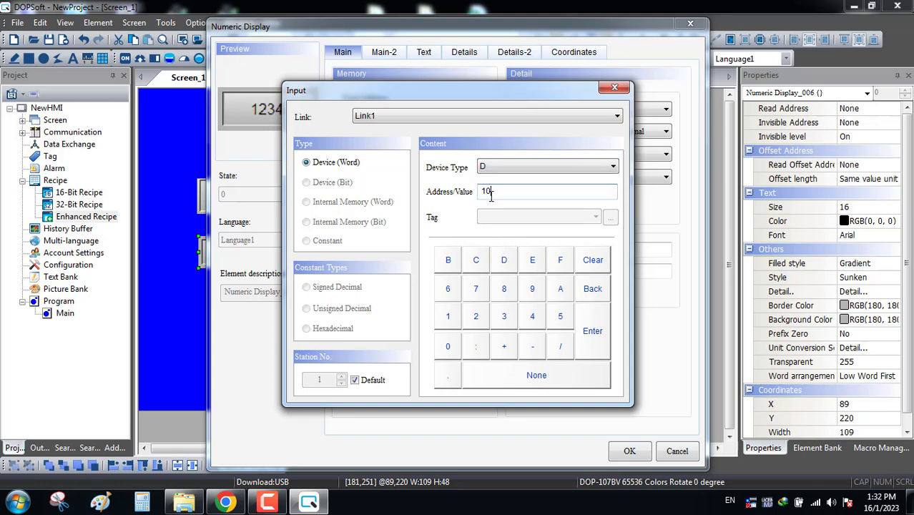
text(10)
click(593, 330)
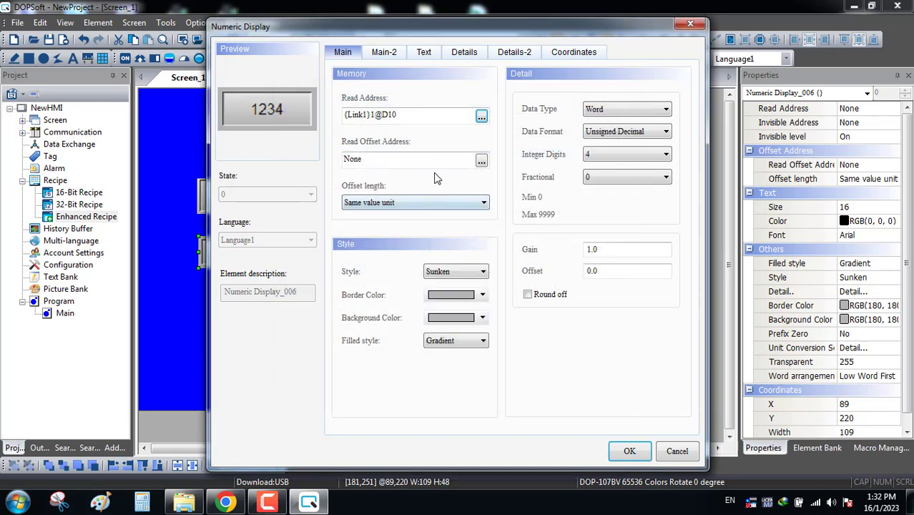
click(629, 449)
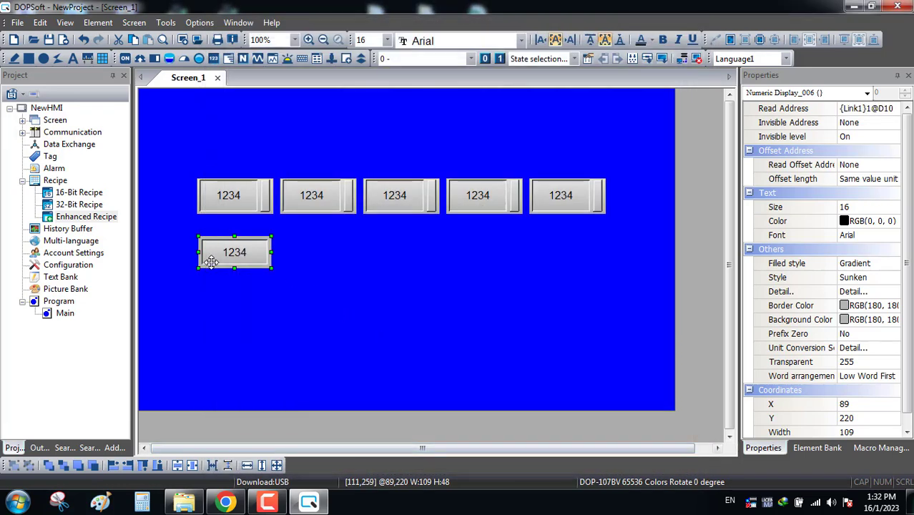
Duplicate the numeric display into 5 columns without rows, with 10 px horizontal spacing and an address offset of 1
right_click(209, 257)
click(264, 56)
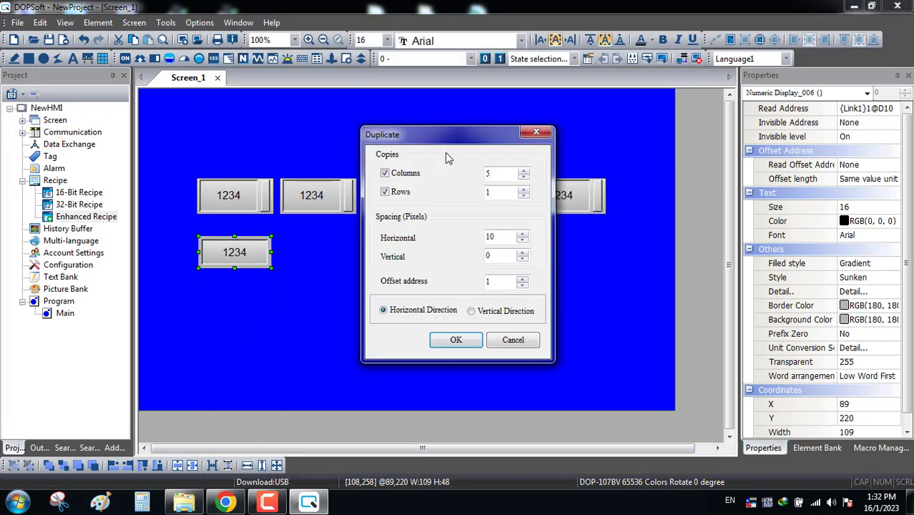
click(384, 193)
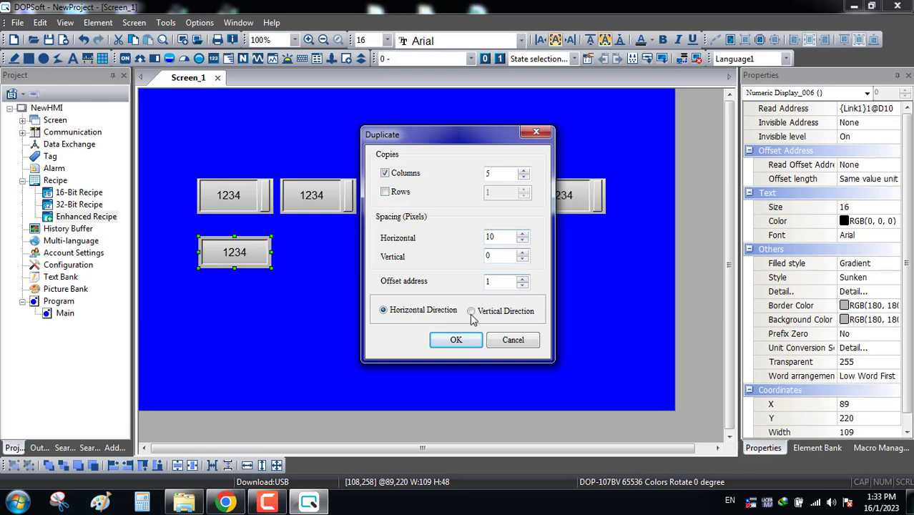
click(455, 339)
click(468, 353)
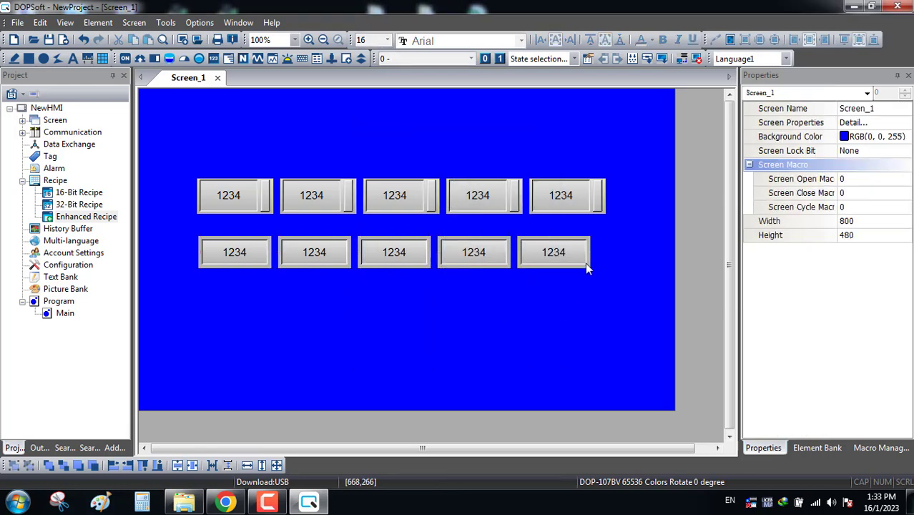
Centre the last numeric entry and last numeric display on one vertical line and nudge both right to clear the neighbouring entry
click(585, 266)
drag(638, 158, 493, 334)
click(192, 465)
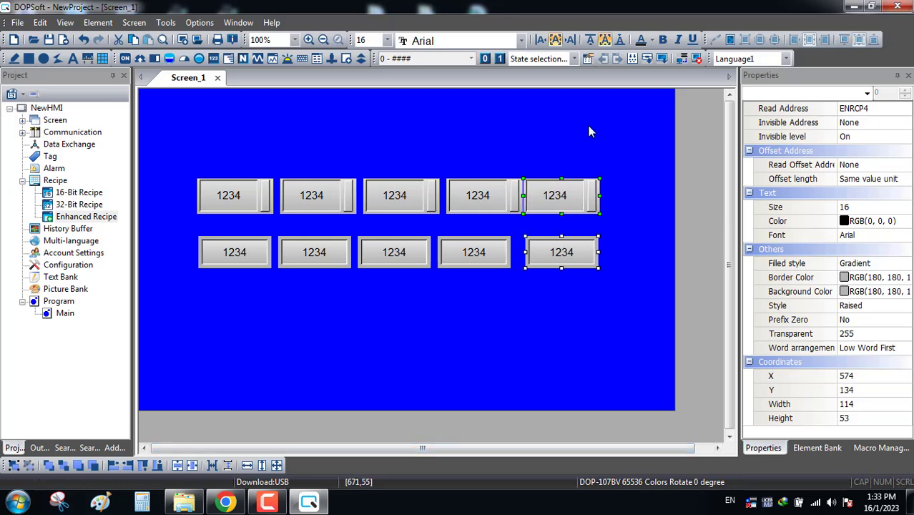
key(Right)
key(Right)
key(Right)
key(Right)
key(Right)
key(Right)
key(Right)
key(Right)
key(Right)
key(Right)
key(Right)
key(Right)
Space the five numeric displays evenly in the horizontal direction
drag(642, 222, 188, 301)
click(212, 465)
click(384, 349)
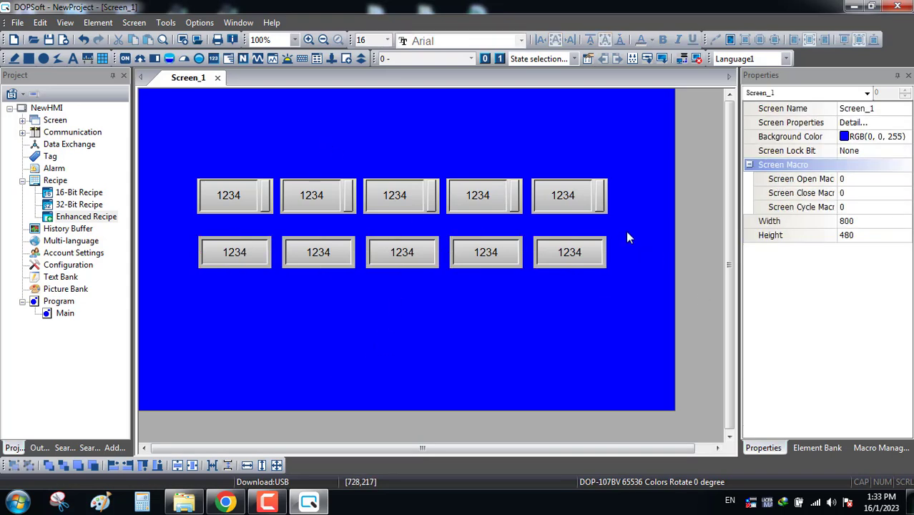
Move the row of five numeric displays down to widen the gap below the numeric entries
drag(626, 238, 202, 290)
drag(235, 252, 235, 285)
click(260, 330)
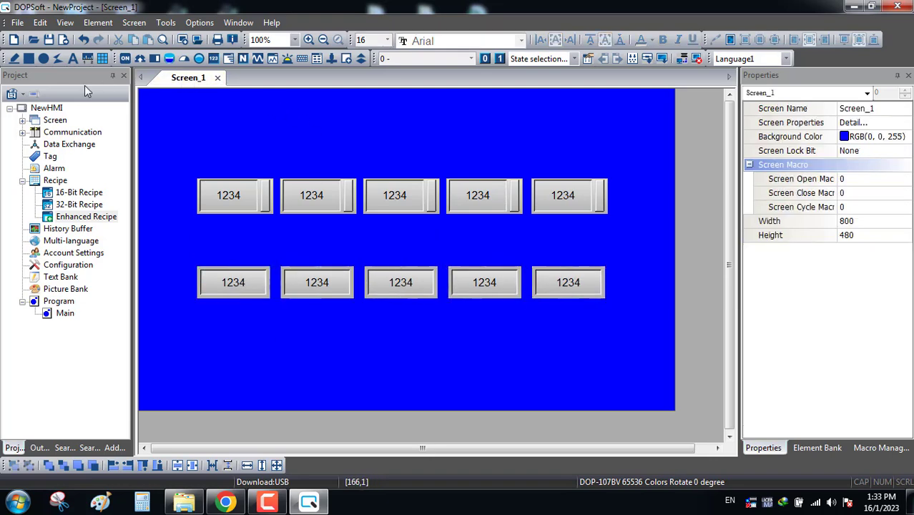
Place a text label about 70 x 26 px above the first numeric entry, reading "Recipe 0"
click(72, 58)
drag(218, 151, 264, 168)
click(423, 51)
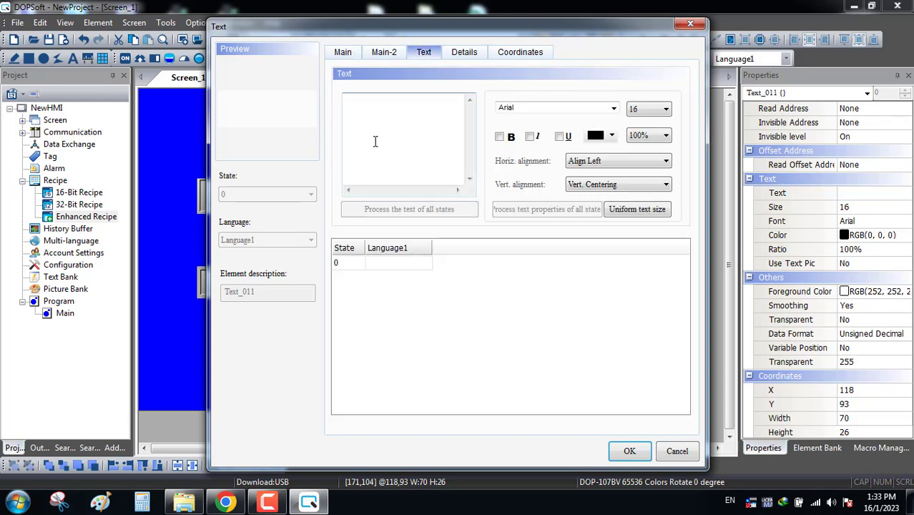
text(Recipe)
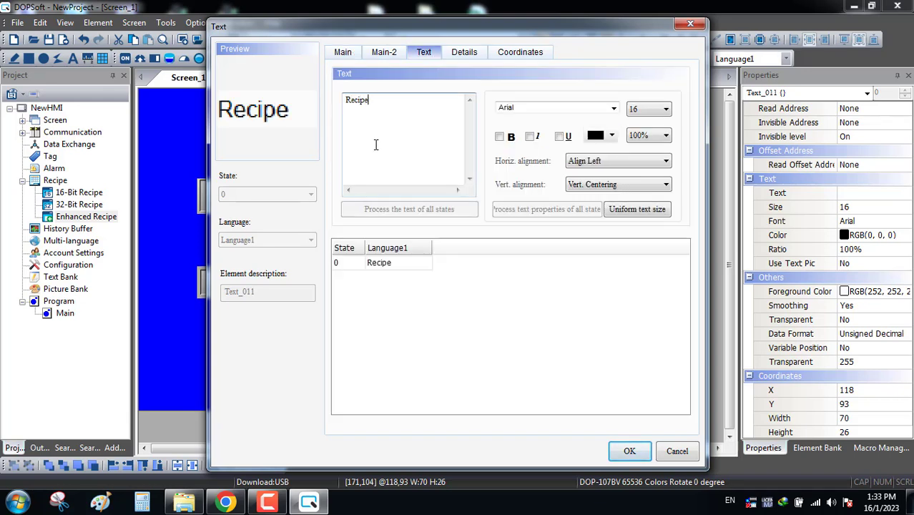
text( 0)
click(630, 450)
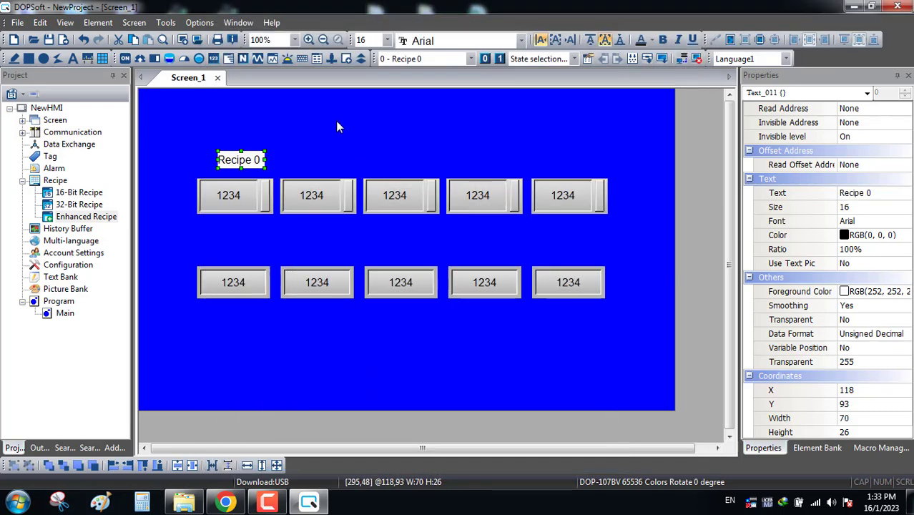
Change the text of the label above the first numeric entry to "Element0"
double_click(247, 161)
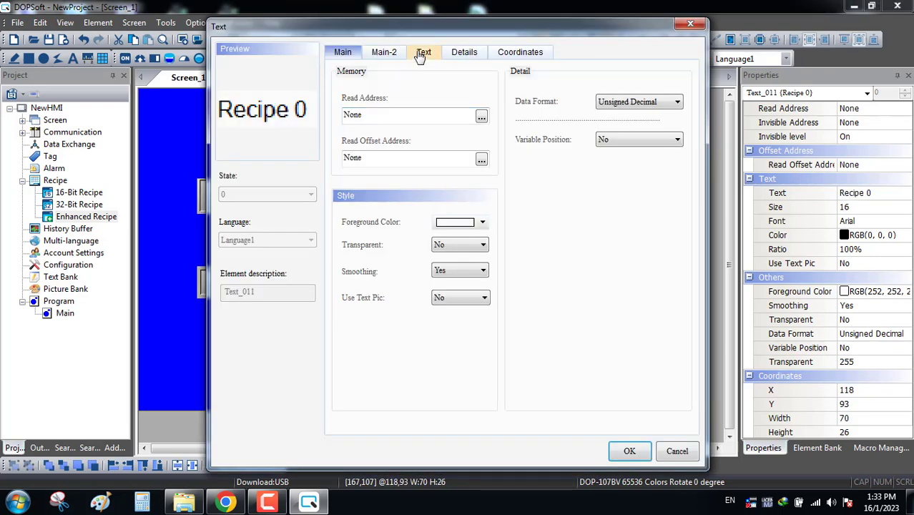
click(424, 52)
double_click(359, 100)
text(Elemnt0)
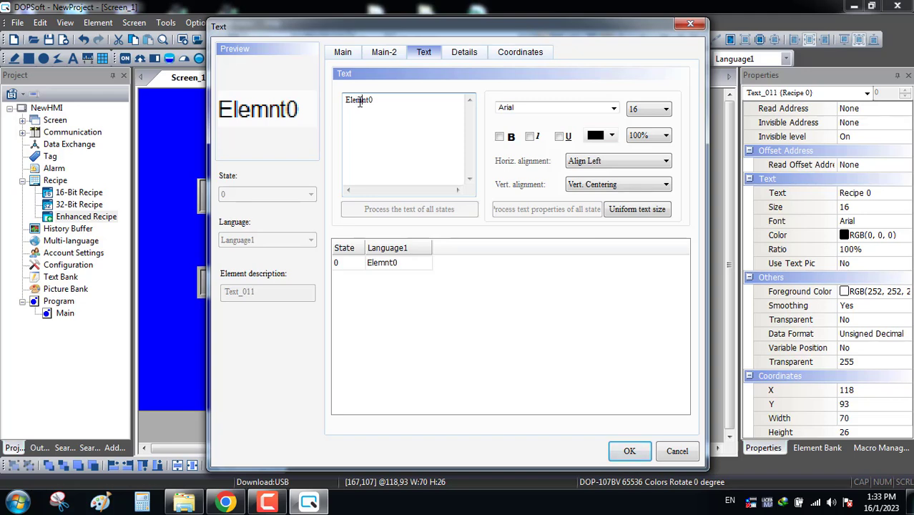
text(e)
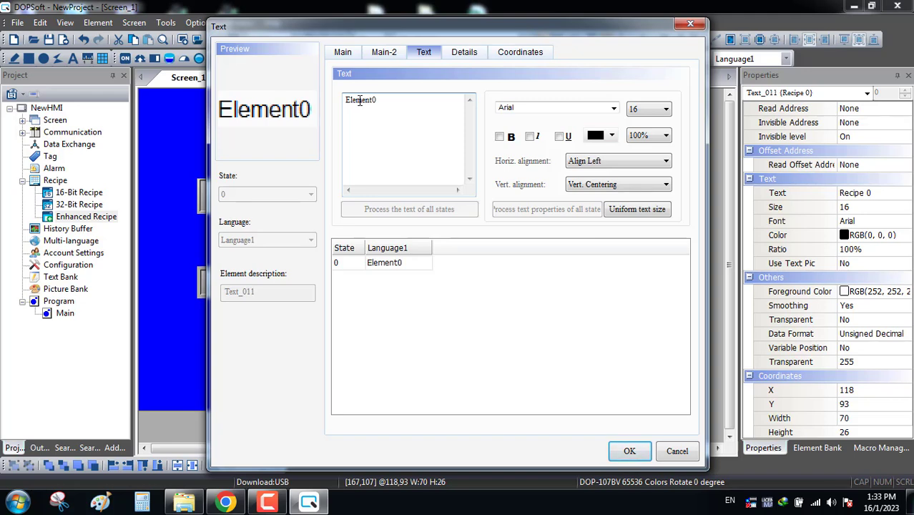
click(629, 450)
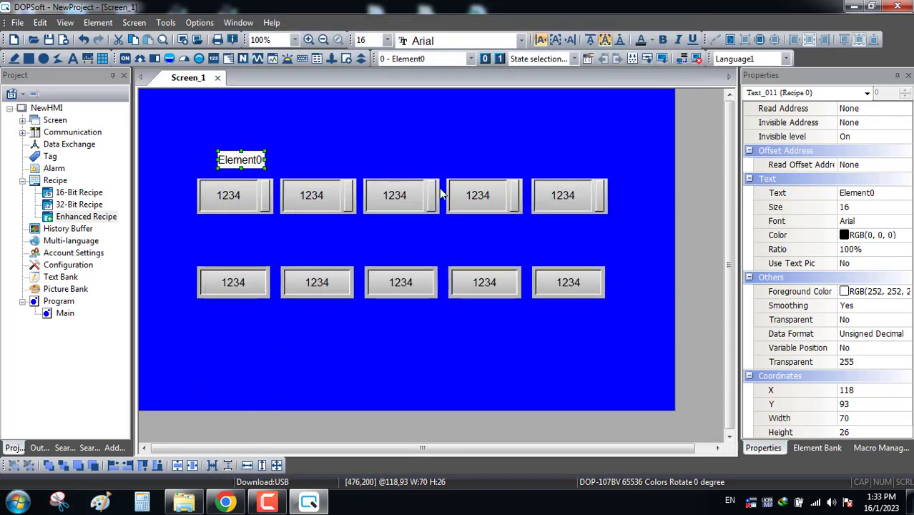
Nudge the Element0 label left to X 107 to centre it over the first numeric entry
key(Left)
key(Left)
key(Left)
key(Left)
key(Left)
key(Left)
key(Left)
key(Left)
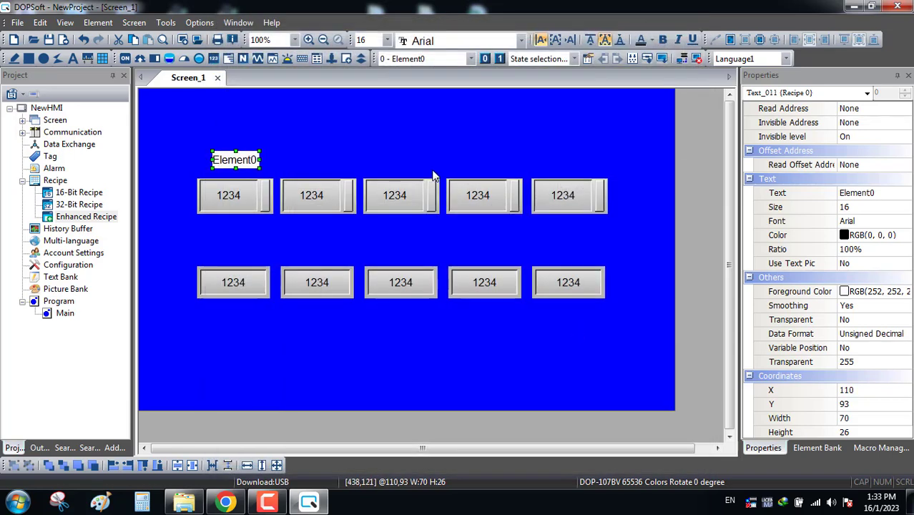
key(Left)
key(Left)
key(Left)
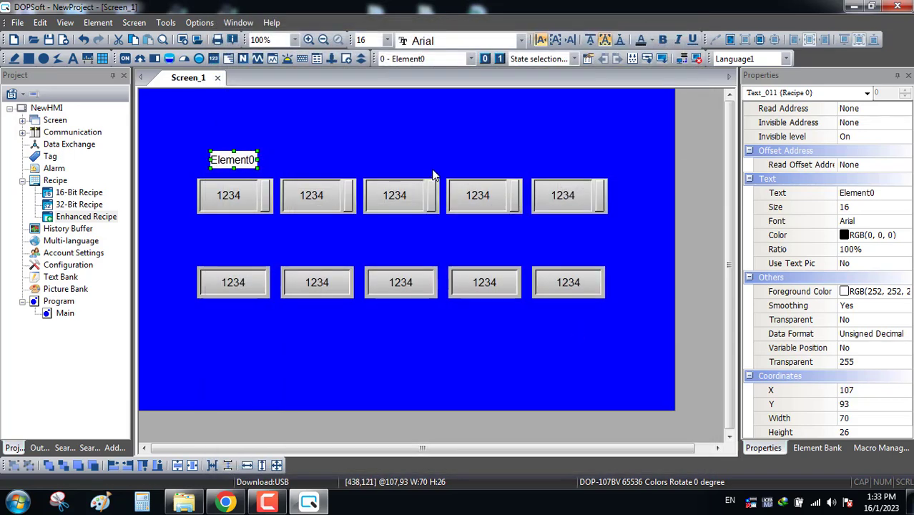
Duplicate the Element0 label into a row of five with 10 px horizontal spacing
right_click(251, 160)
click(288, 212)
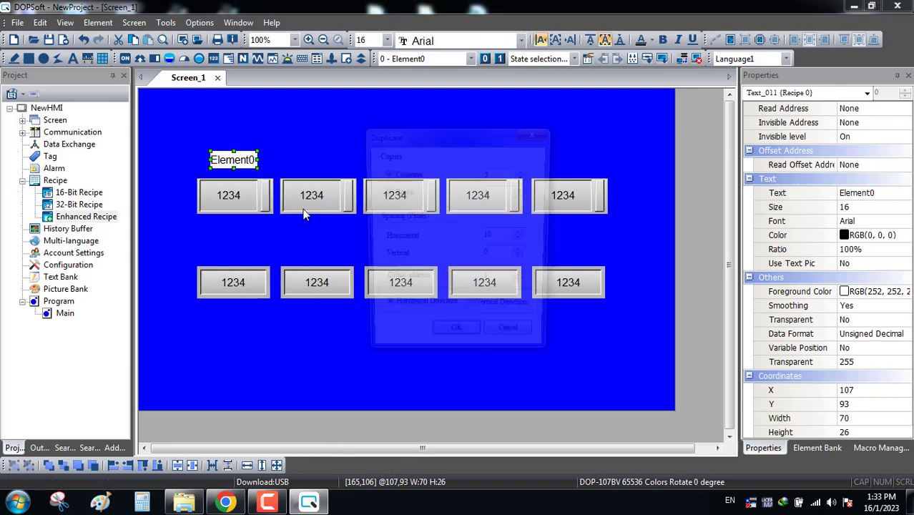
click(439, 342)
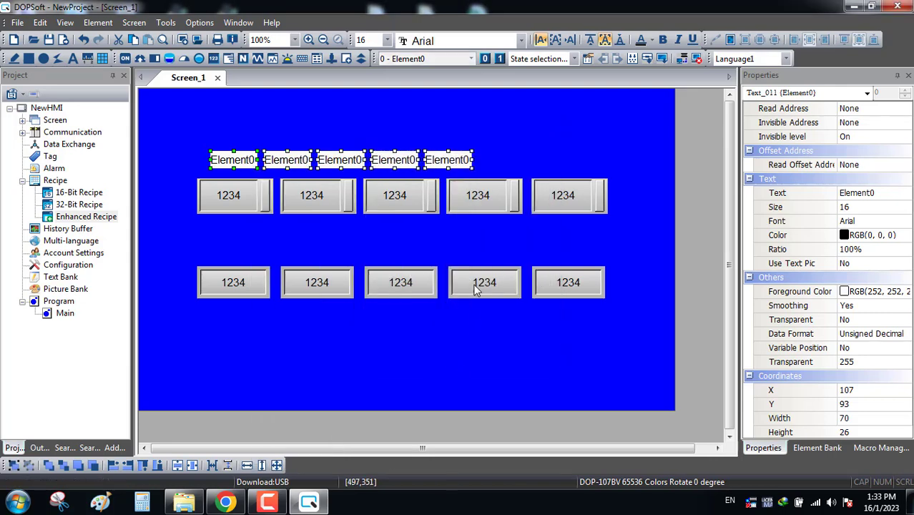
Move the last Element0 copy above the fifth numeric entry and delete the three middle copies
click(499, 116)
click(448, 153)
drag(449, 152, 569, 153)
drag(503, 123, 248, 188)
key(Delete)
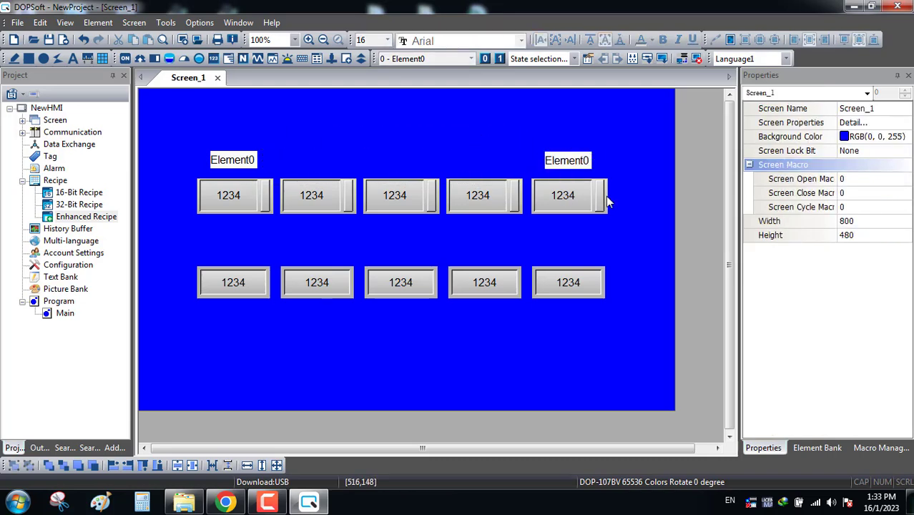
Change the text of the label above the fifth numeric entry to "Element4"
double_click(580, 163)
click(420, 53)
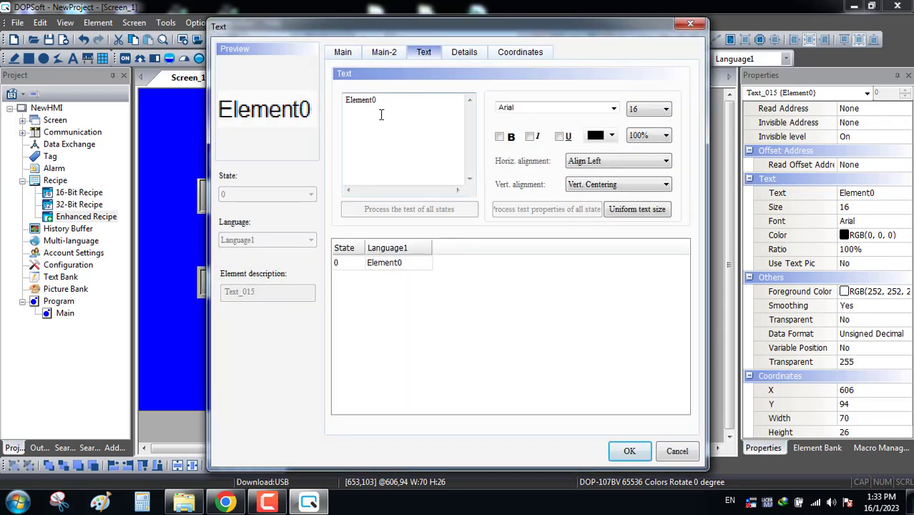
text(4)
click(627, 451)
click(623, 333)
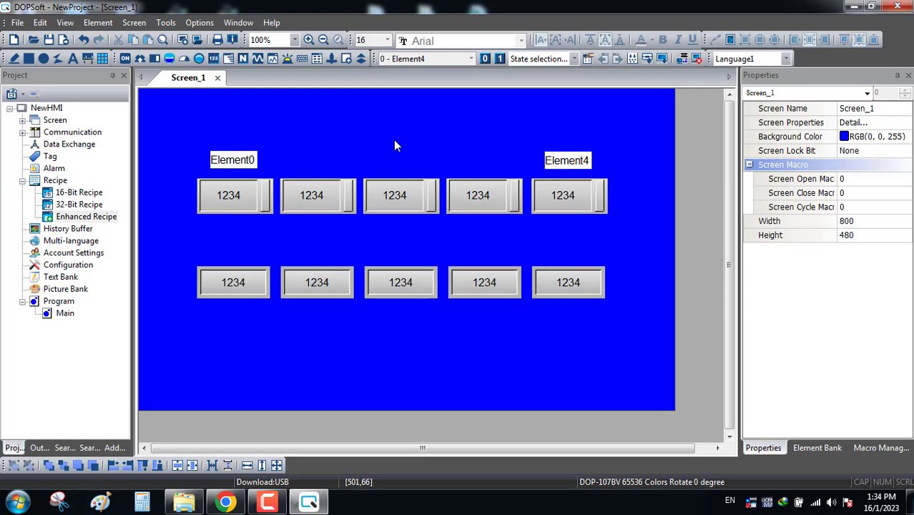
Copy the Element0 and Element4 labels and place the copies above the first and last numeric displays
drag(642, 135, 166, 172)
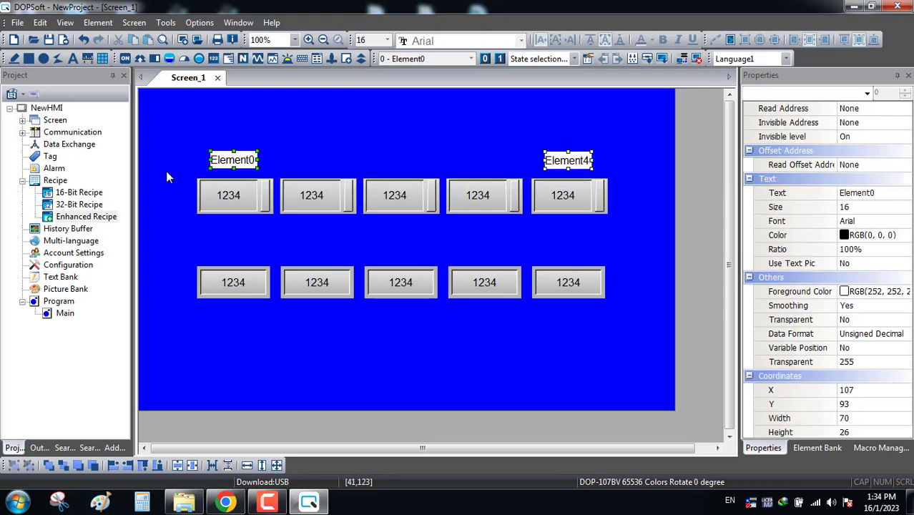
key(ctrl+c)
key(ctrl+v)
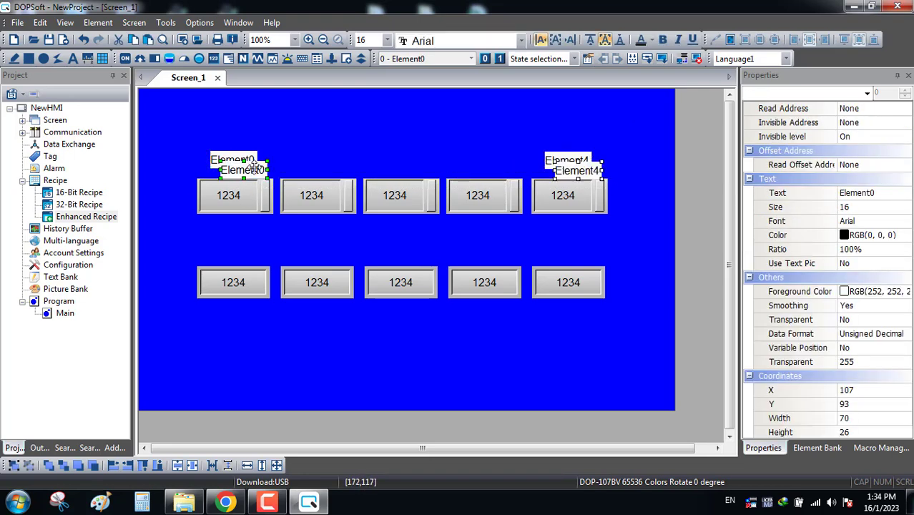
drag(247, 170, 245, 248)
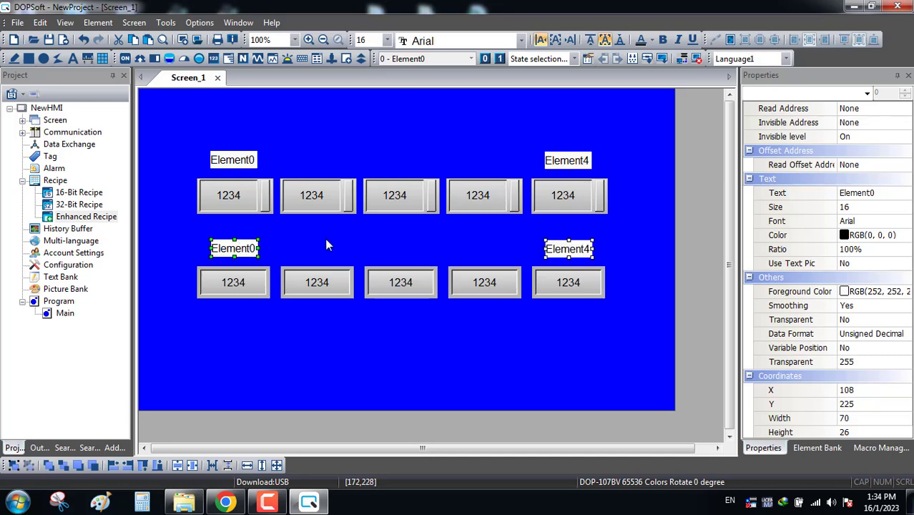
Change the text of the label above the first numeric display to "PLC register 0"
click(326, 245)
double_click(235, 248)
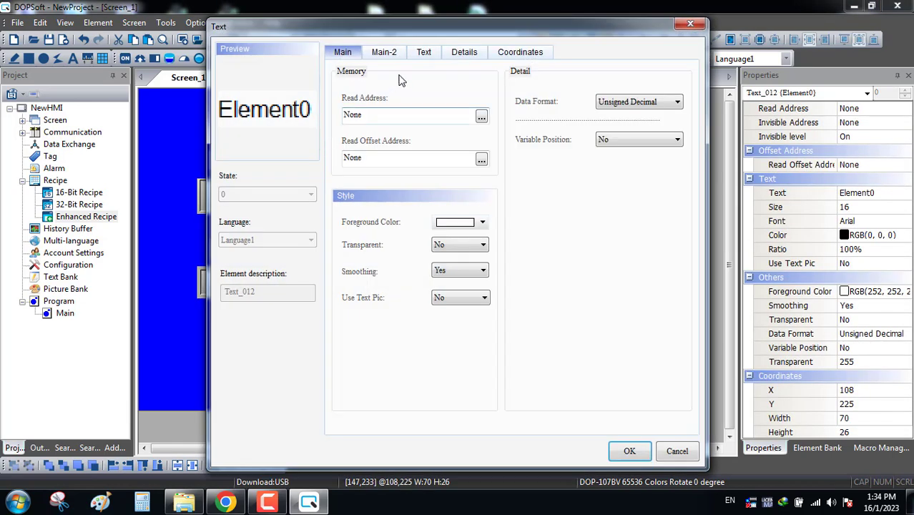
click(422, 53)
drag(408, 106, 319, 115)
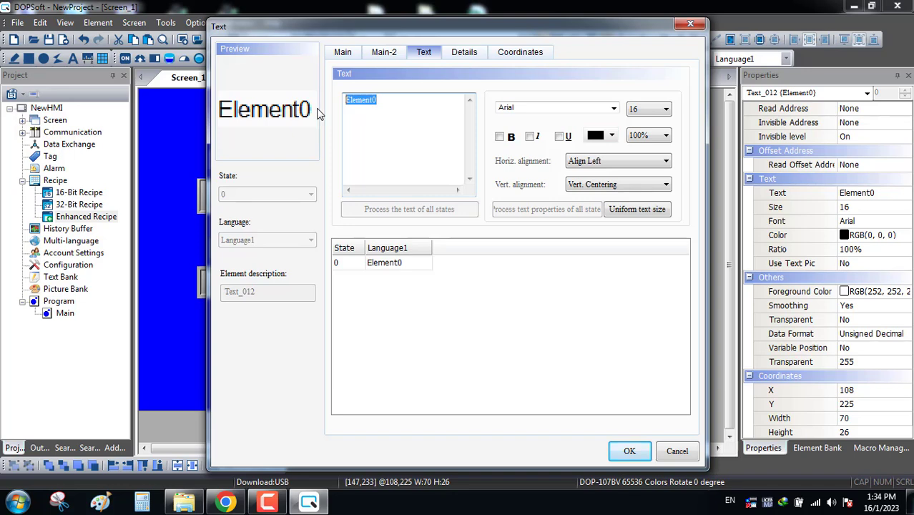
text(PLC reg)
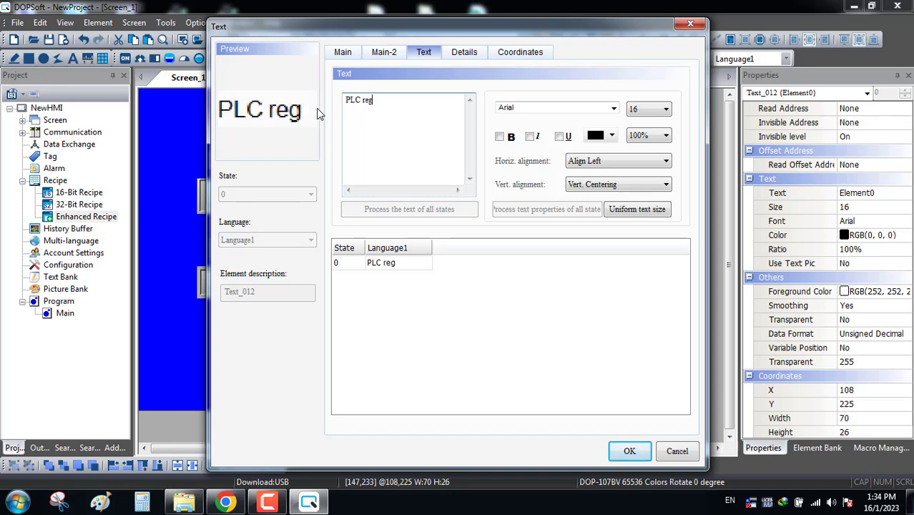
text(ister 0)
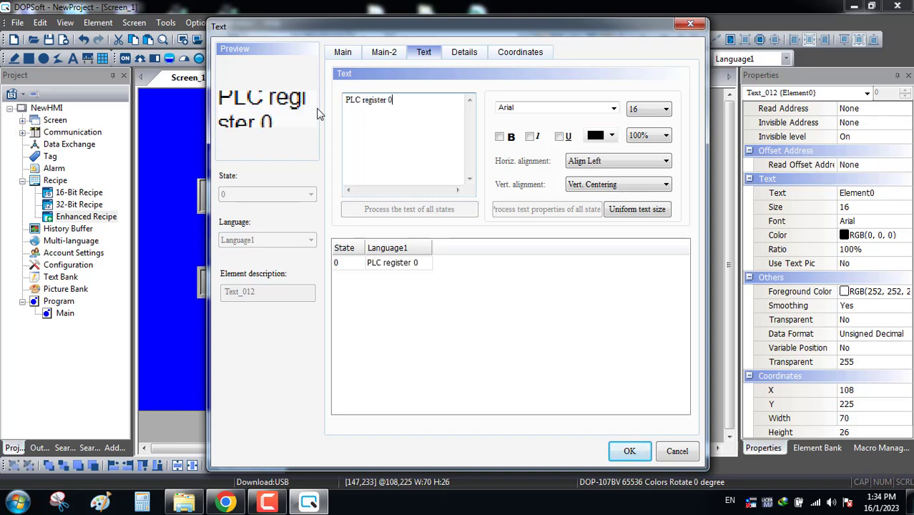
click(629, 451)
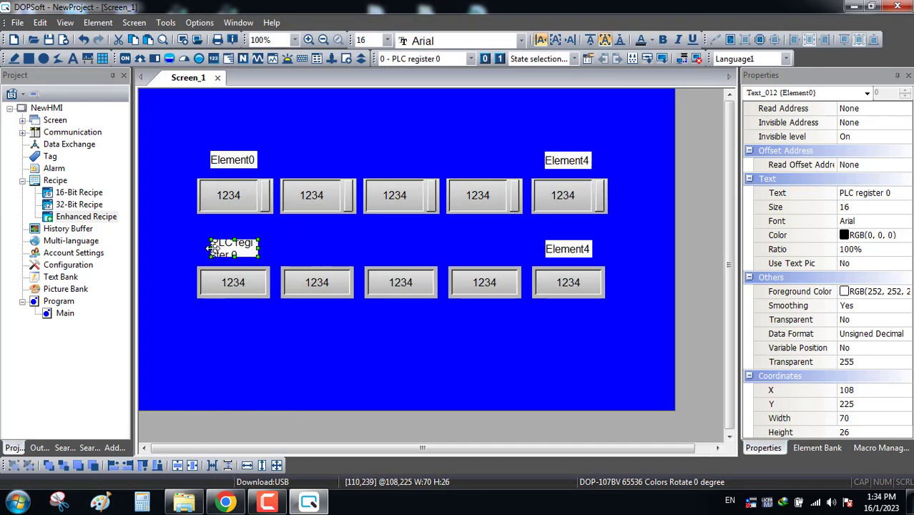
Widen the PLC register 0 label to about 129 px, position it over the first numeric display and centre its text horizontally
drag(207, 247, 192, 247)
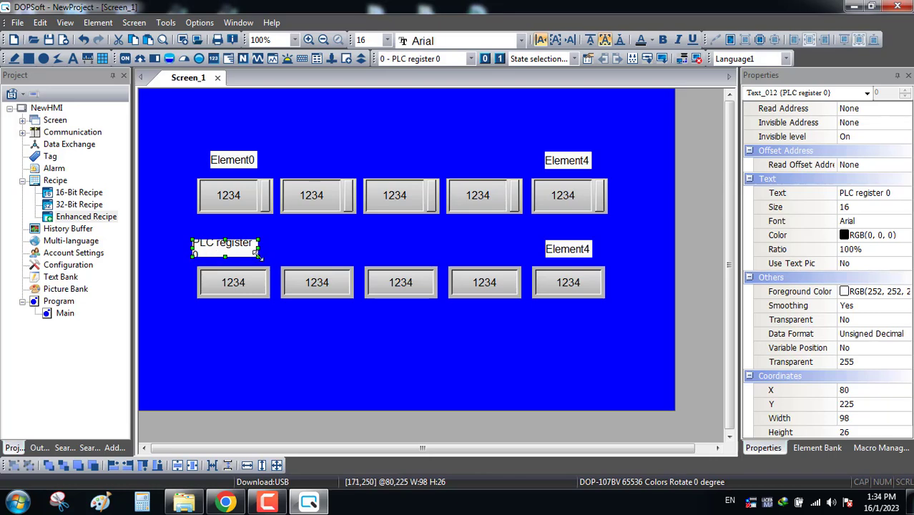
mouse_move(258, 249)
mouse_down()
mouse_move(284, 249)
mouse_move(241, 253)
mouse_up()
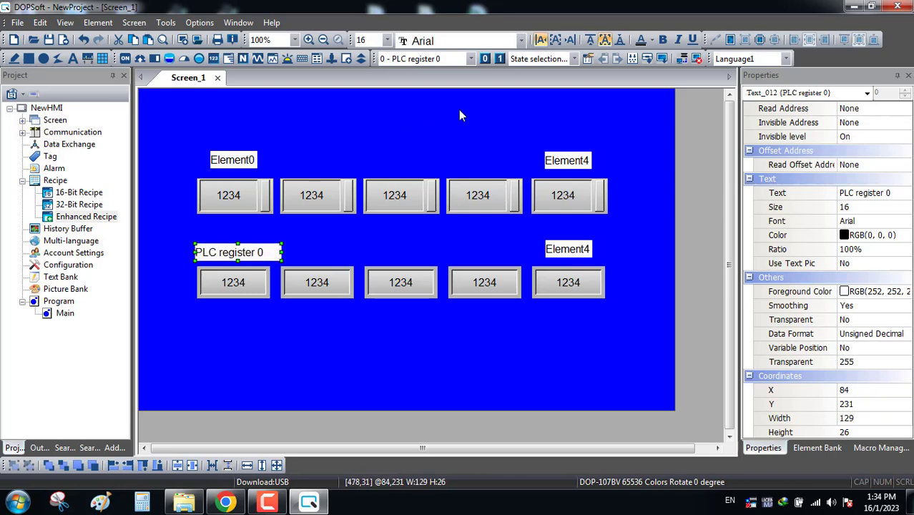
click(562, 44)
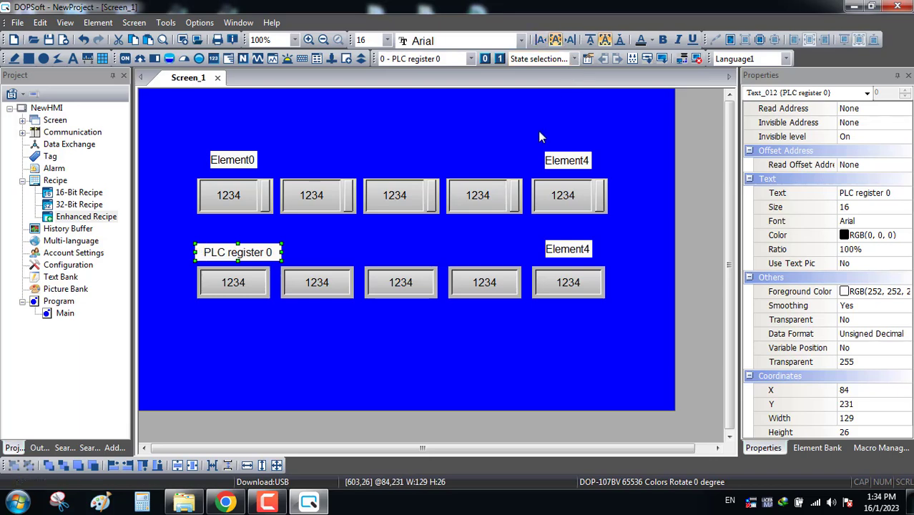
Replace the Element4 label above the last numeric display with a copy of the PLC register 0 label
click(577, 254)
key(Delete)
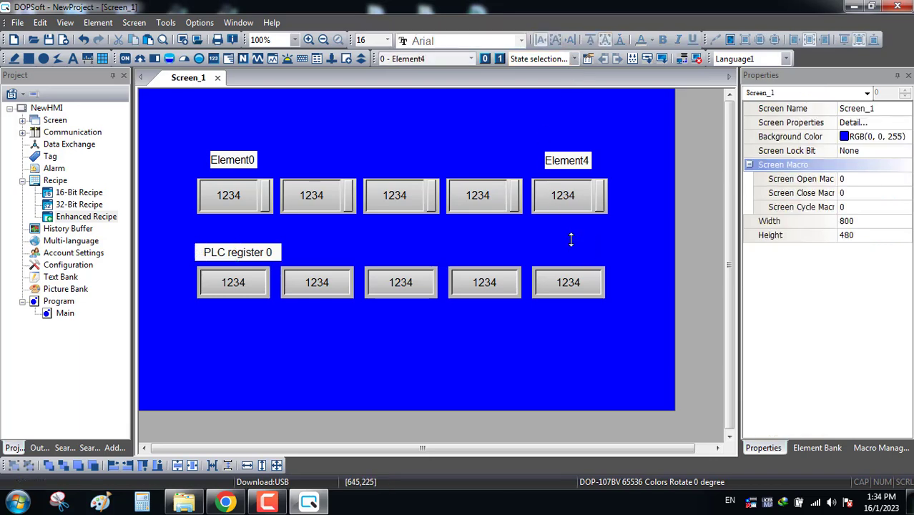
right_click(246, 255)
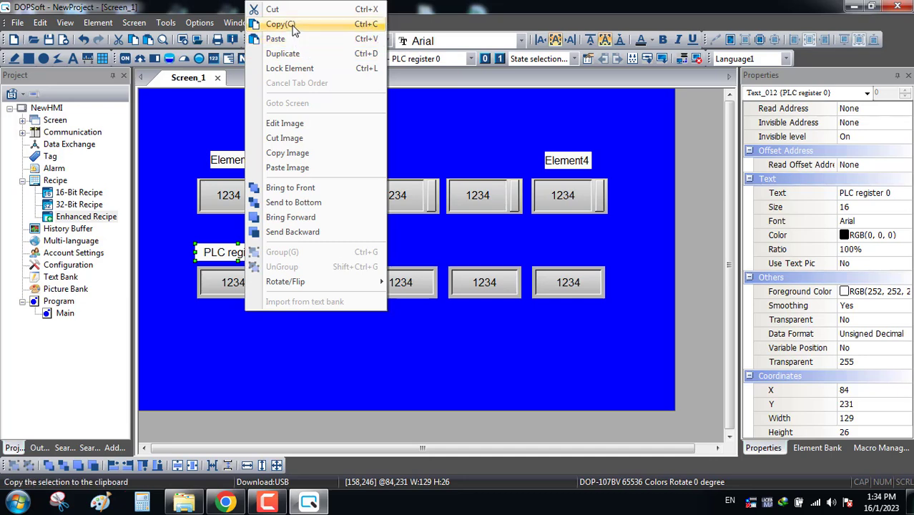
click(293, 25)
right_click(427, 247)
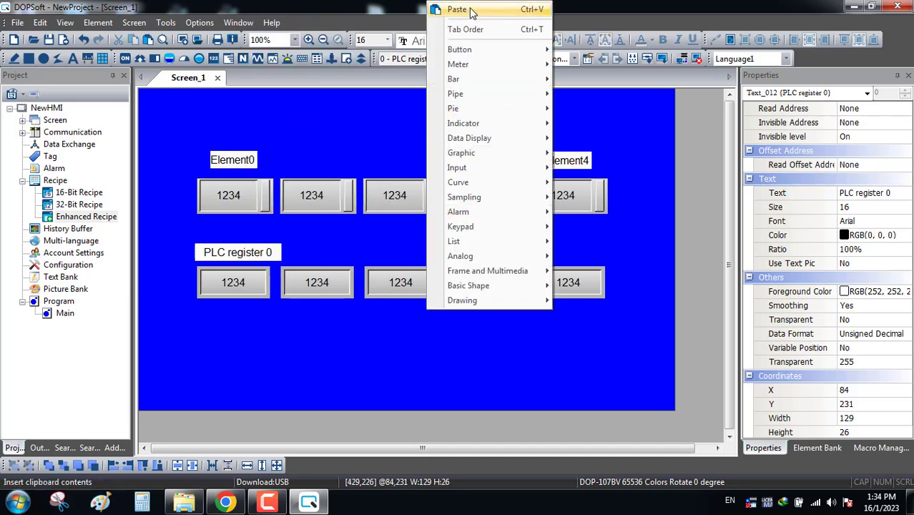
click(444, 8)
drag(259, 263, 578, 255)
Change the text of the label above the last numeric display to "PLC register 4"
double_click(579, 253)
click(424, 51)
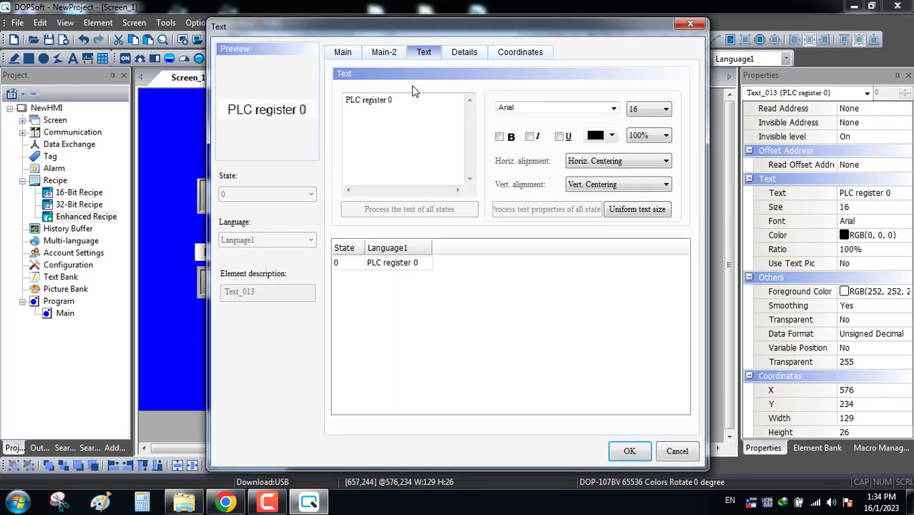
text(4)
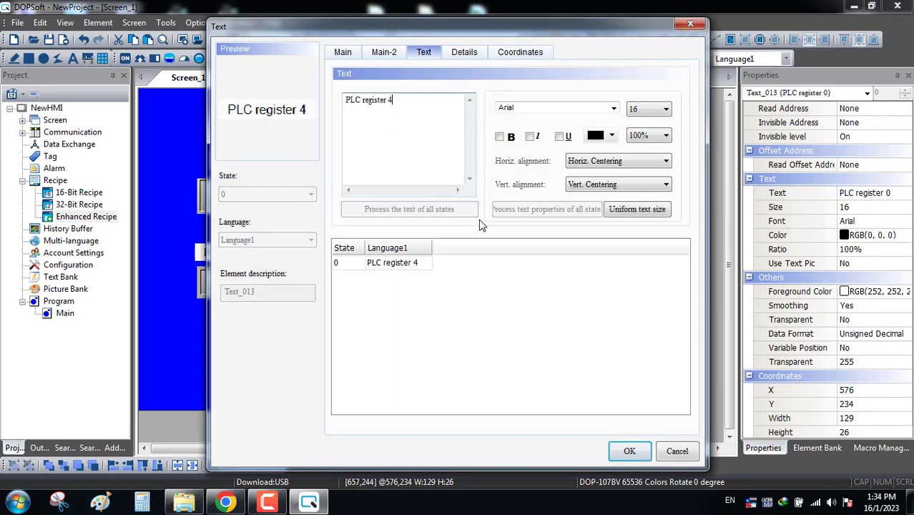
click(629, 451)
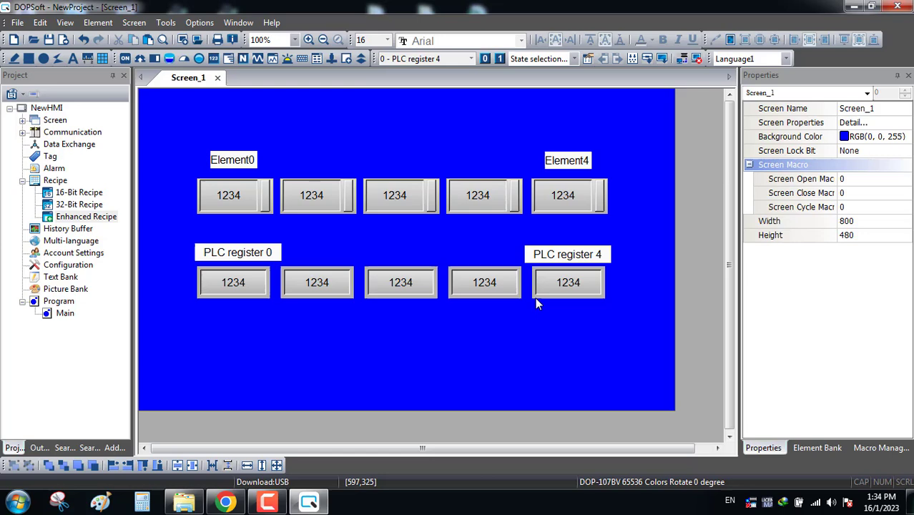
Place a new numeric entry about 138 x 48 px centrally above the row of recipe entries
right_click(424, 126)
mouse_move(522, 195)
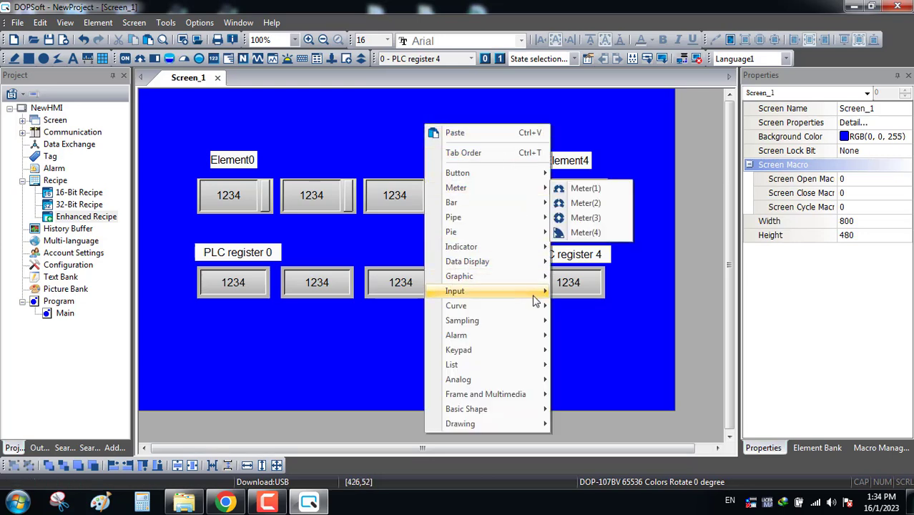
mouse_move(535, 291)
click(576, 293)
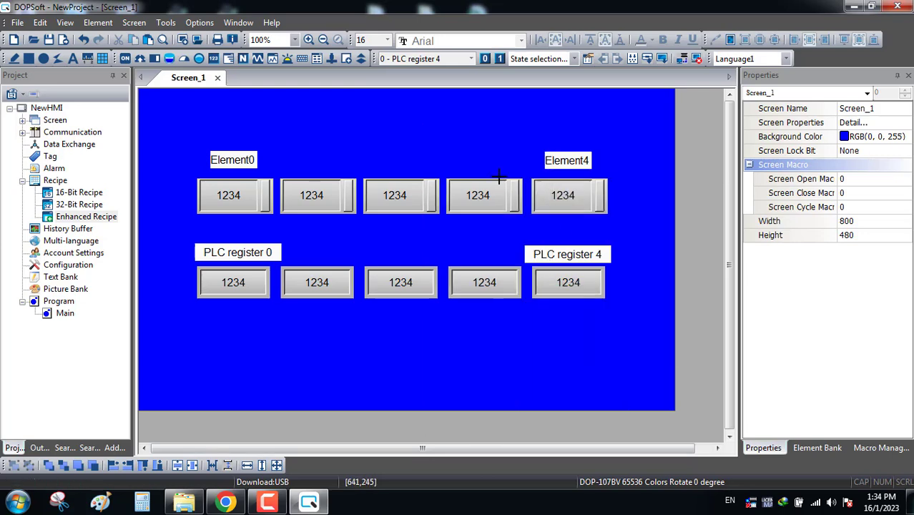
drag(348, 103, 439, 134)
Set the new numeric entry's write address to the internal memory device ENRCPNO
double_click(422, 130)
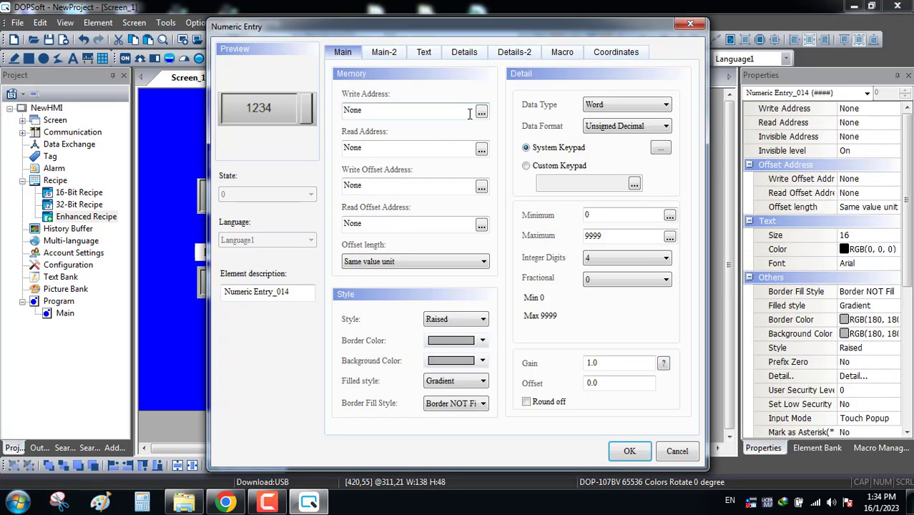
click(479, 118)
click(463, 117)
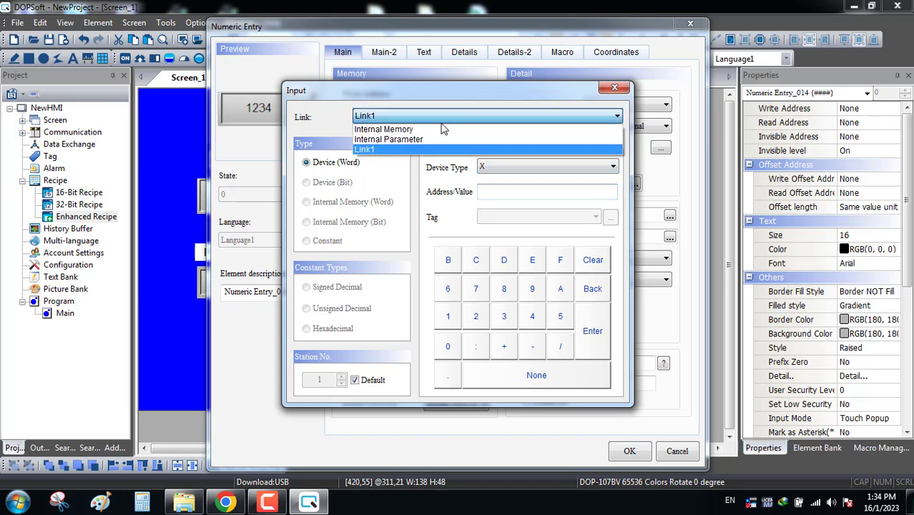
click(457, 127)
click(491, 167)
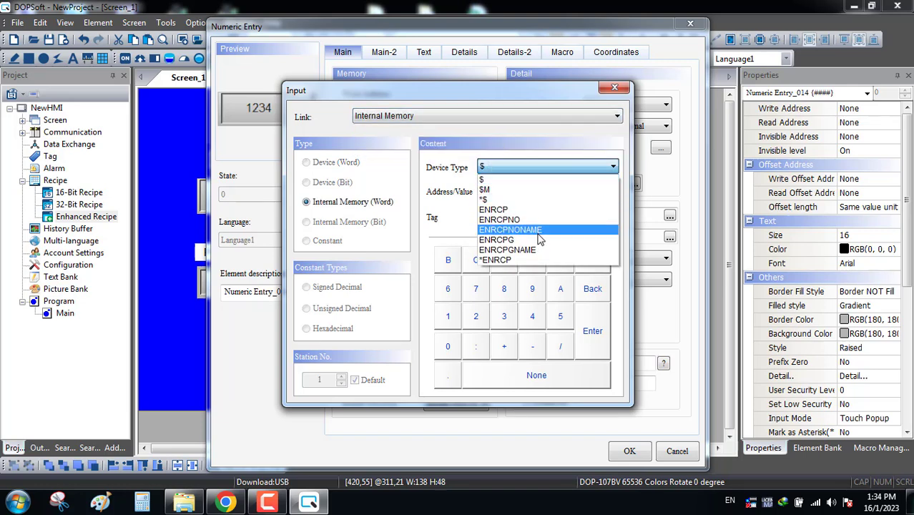
click(527, 226)
click(604, 342)
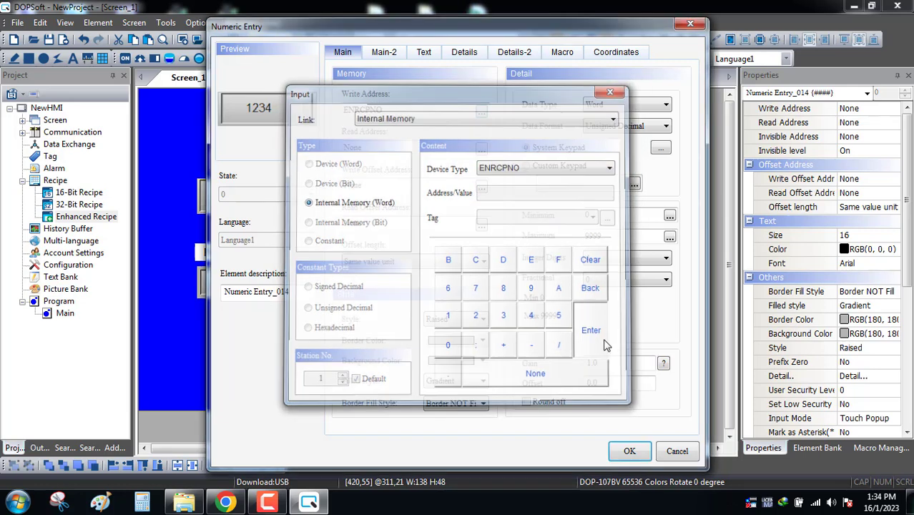
Copy the write address ENRCPNO into the numeric entry's read address and apply the settings
drag(390, 111, 300, 106)
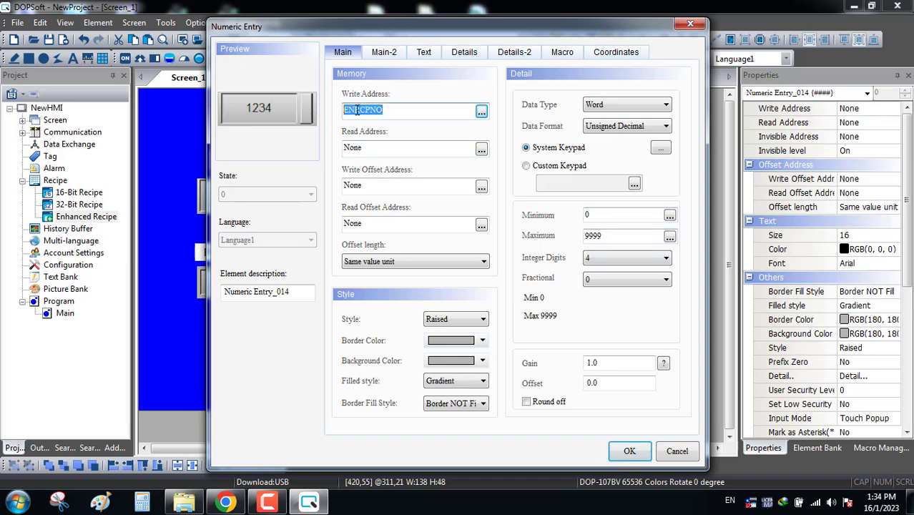
right_click(356, 107)
click(389, 153)
key(Tab)
key(Tab)
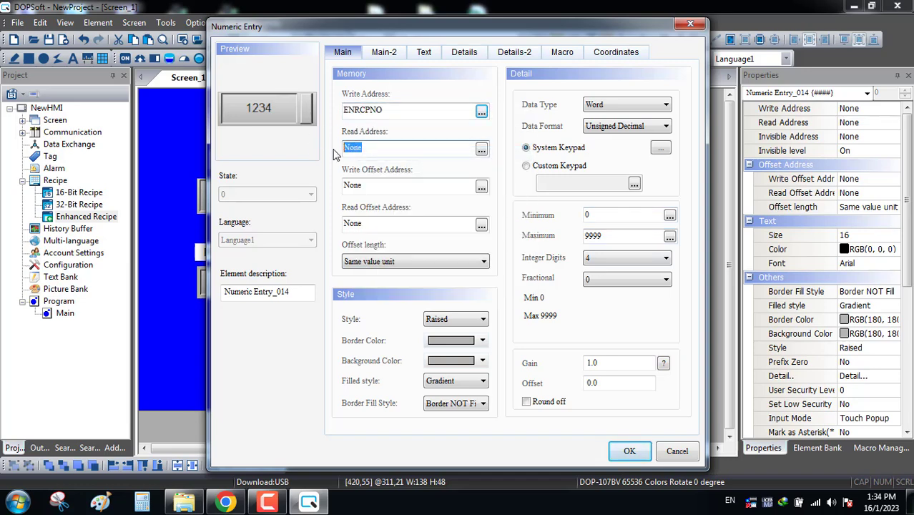
right_click(348, 151)
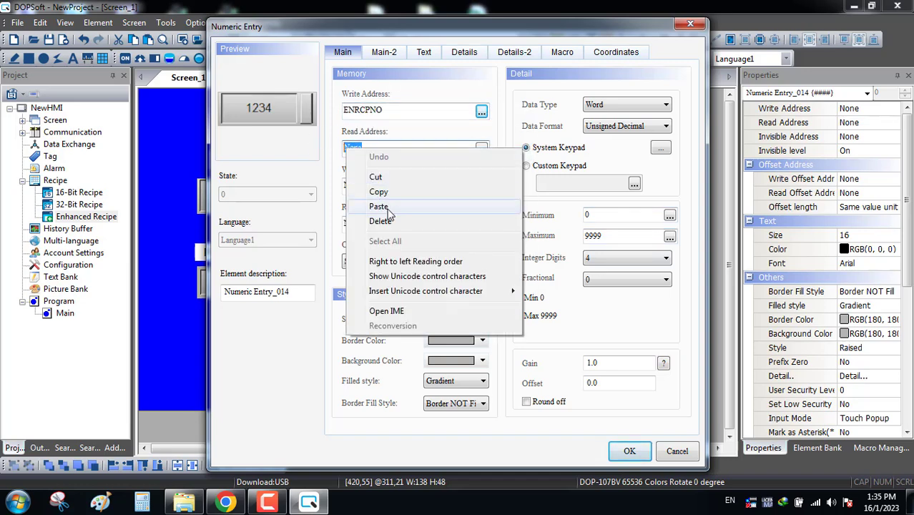
click(629, 451)
click(506, 128)
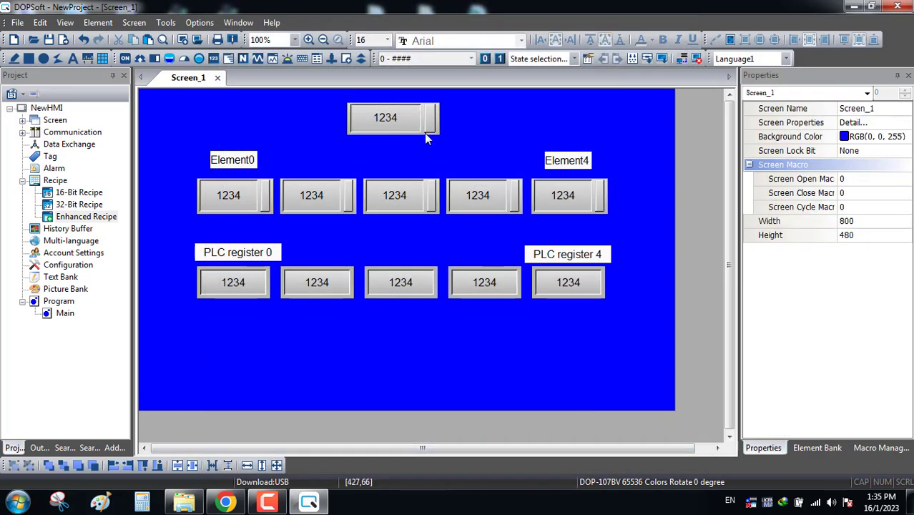
Move the new numeric entry slightly down and to the right above the row of recipe entries
click(384, 118)
drag(384, 118, 397, 127)
click(506, 152)
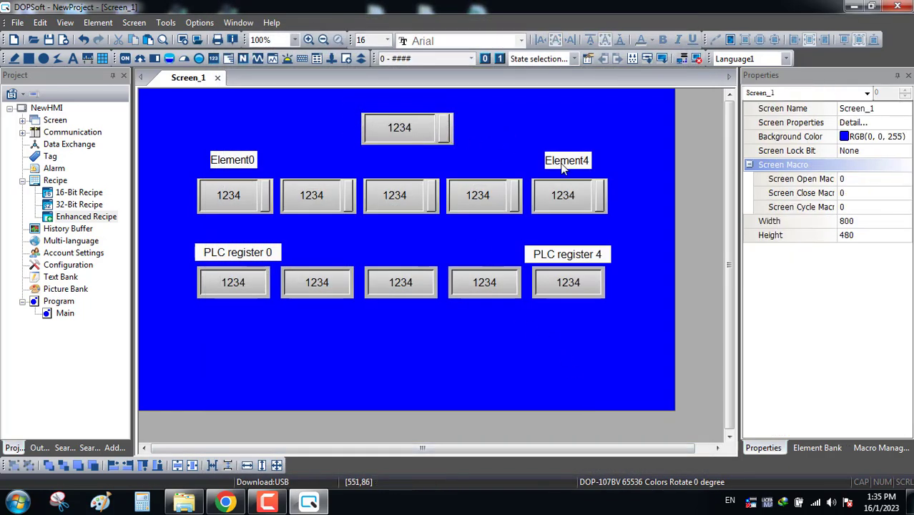
Duplicate the Element4 label and place the copy above the top numeric entry
click(569, 161)
right_click(574, 163)
click(619, 187)
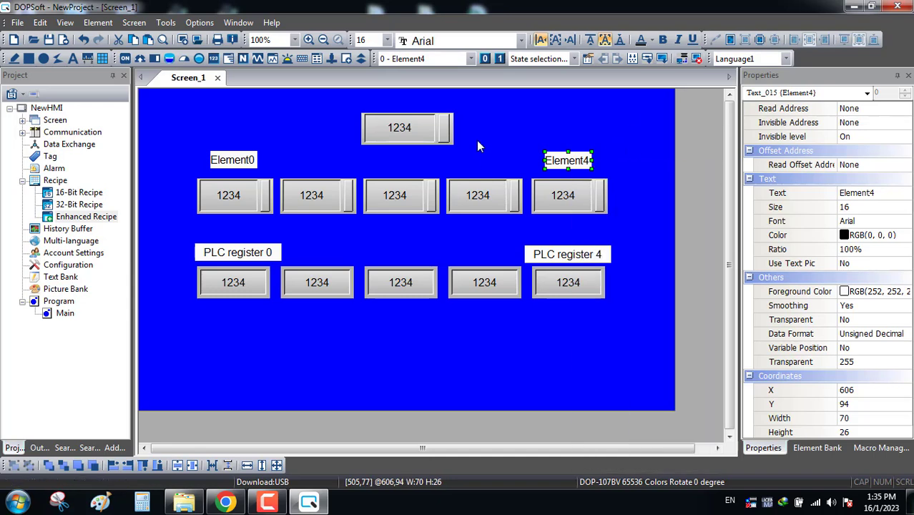
right_click(477, 139)
click(504, 143)
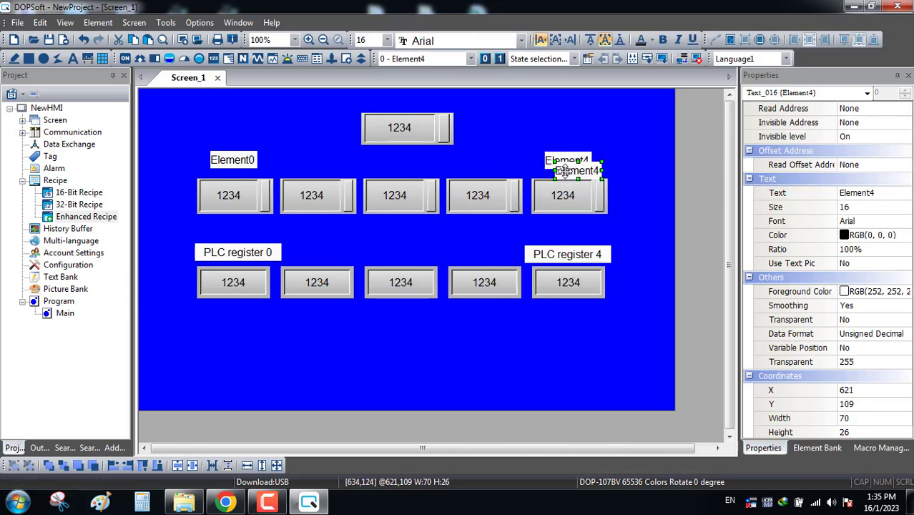
drag(578, 175, 396, 106)
Change the copied label's text to "Recipe No." and widen it to fit one line above the top numeric entry
double_click(396, 105)
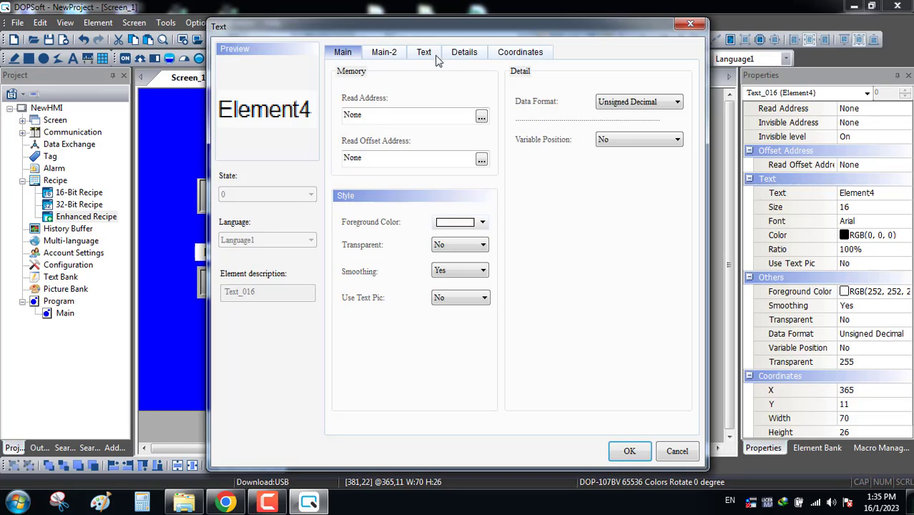
click(427, 53)
text(Re)
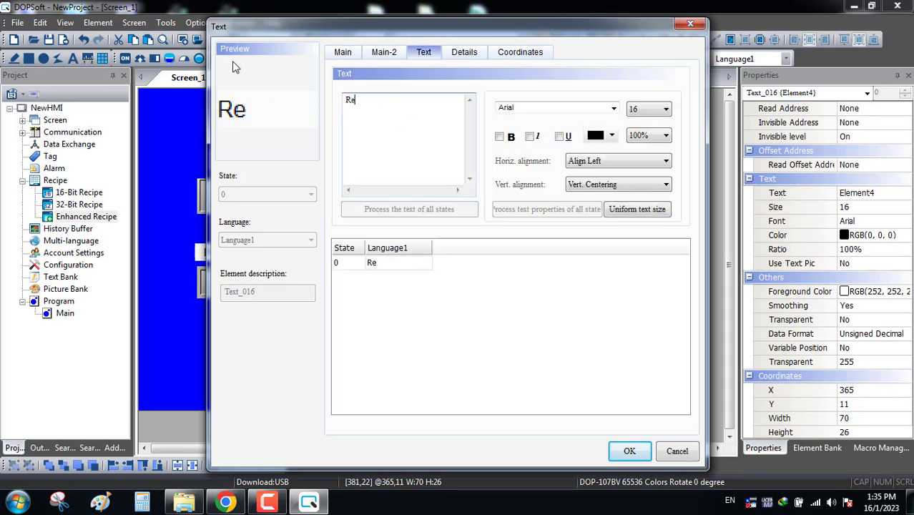
text(cipe )
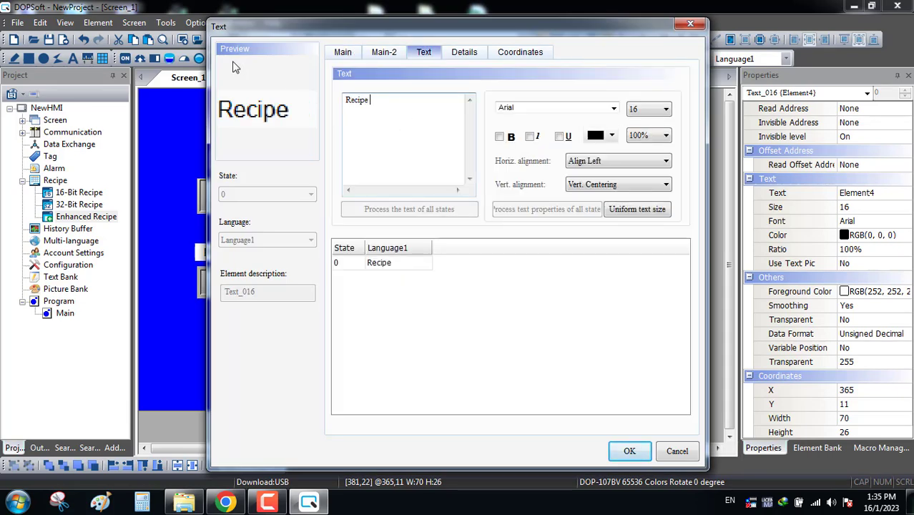
text(No.)
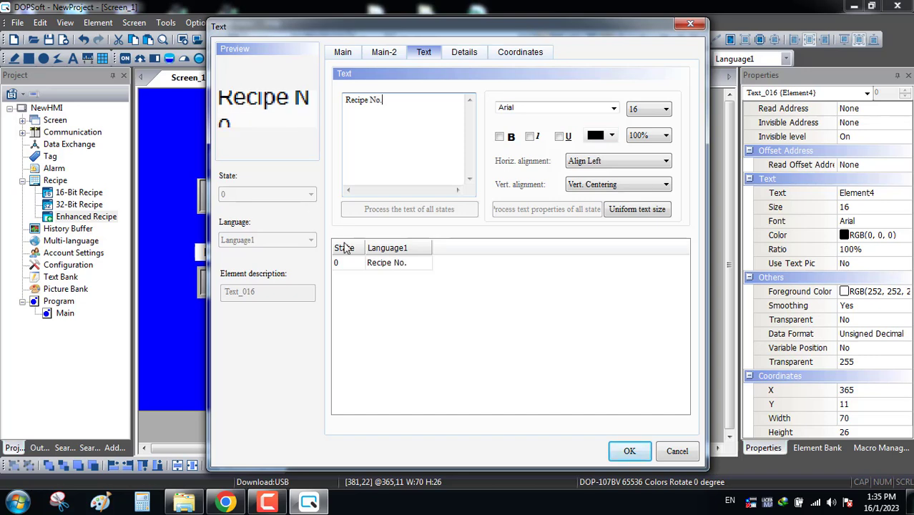
click(620, 449)
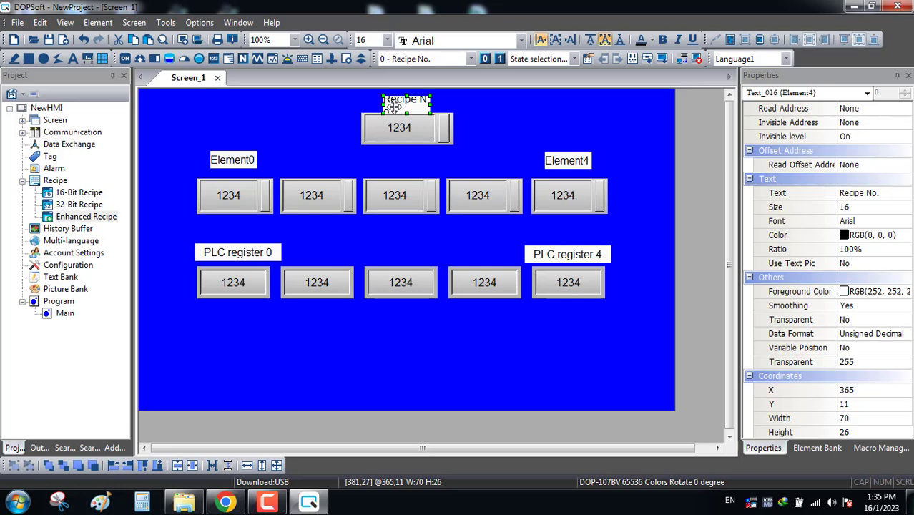
mouse_move(382, 105)
mouse_down()
mouse_move(368, 105)
mouse_move(392, 101)
mouse_up()
click(500, 133)
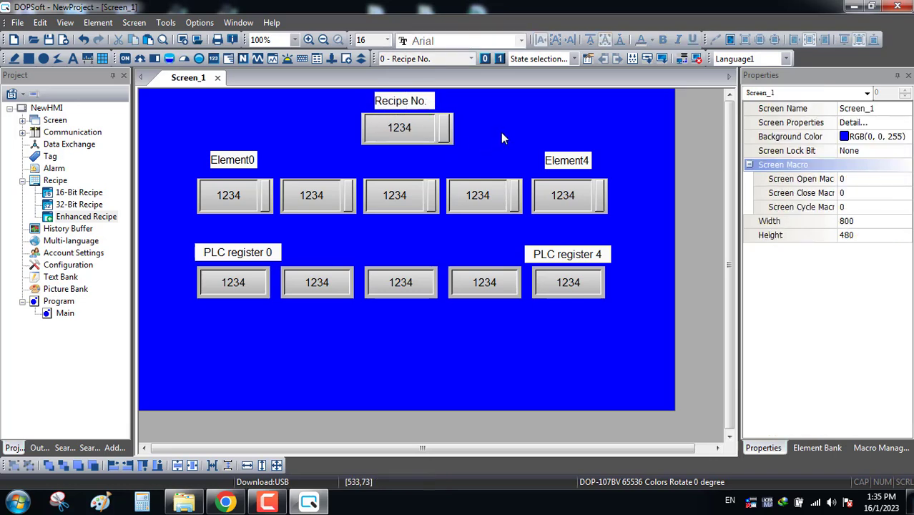
Place an Increment button about 74 x 42 px to the left of the Recipe No. entry
right_click(269, 127)
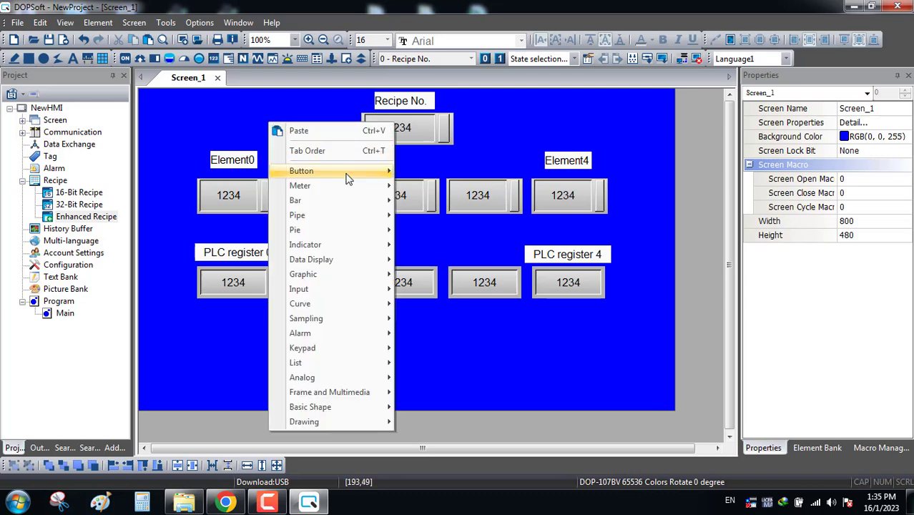
mouse_move(347, 172)
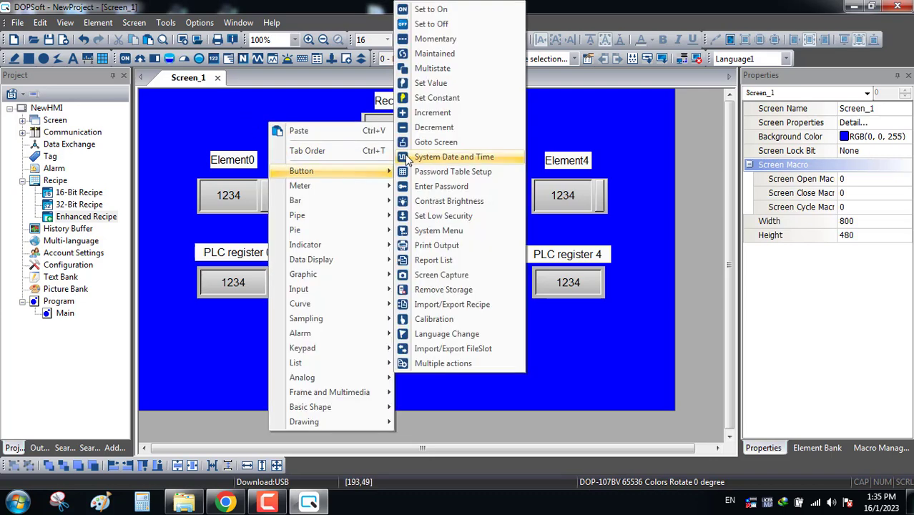
click(458, 115)
drag(294, 113, 350, 153)
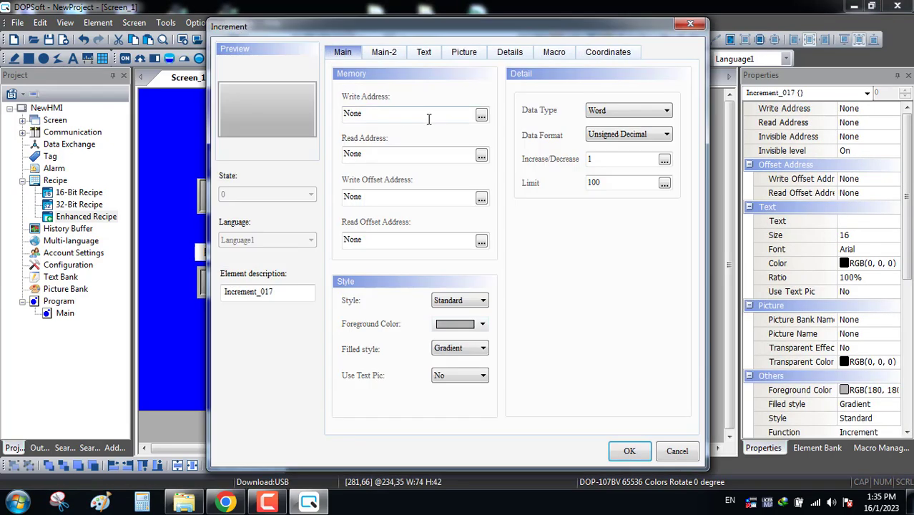
Set the increment button's write address to the internal memory device ENRCPNO
click(481, 115)
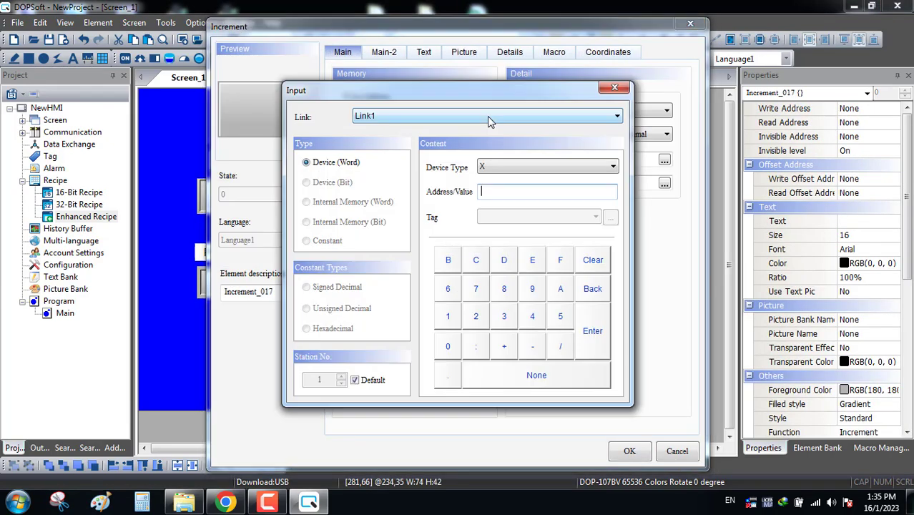
click(486, 115)
click(469, 138)
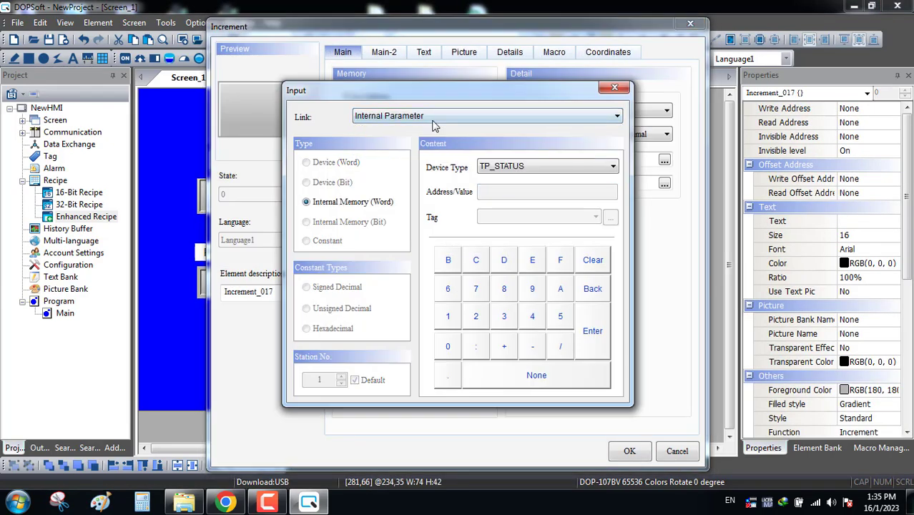
click(432, 116)
click(421, 130)
click(510, 165)
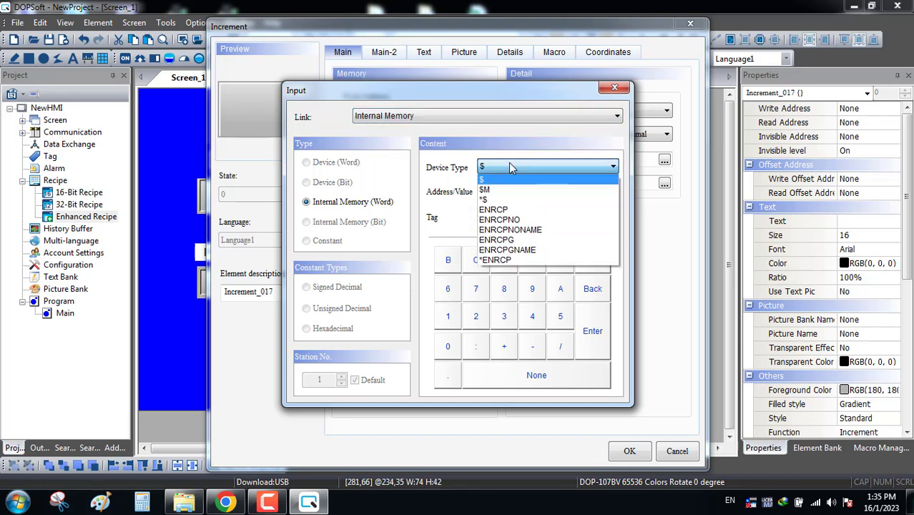
click(534, 220)
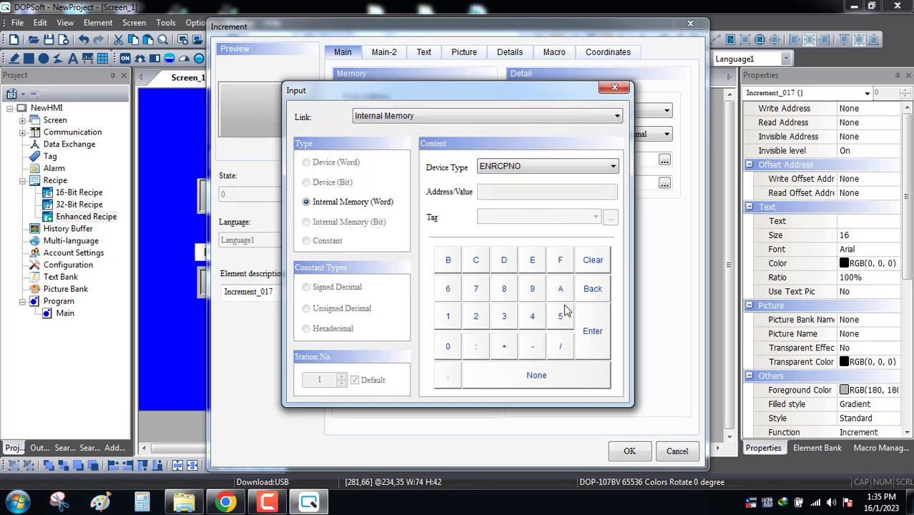
click(591, 330)
drag(386, 113, 318, 114)
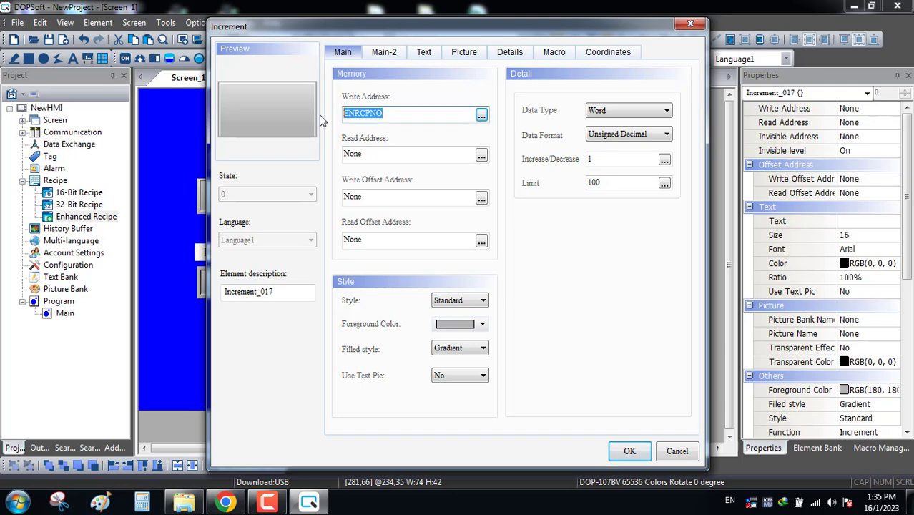
Give the increment button the up-arrow picture HMI_Button-01-4.png from the $ModernSignButton1 bank, with stretch mode Stretch All
click(464, 54)
click(493, 103)
scroll(495, 265, down, 1)
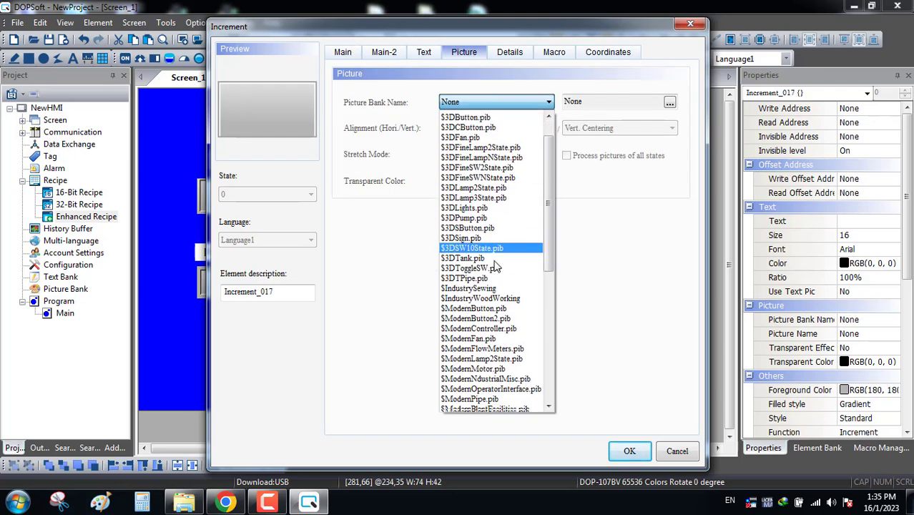
scroll(495, 266, down, 5)
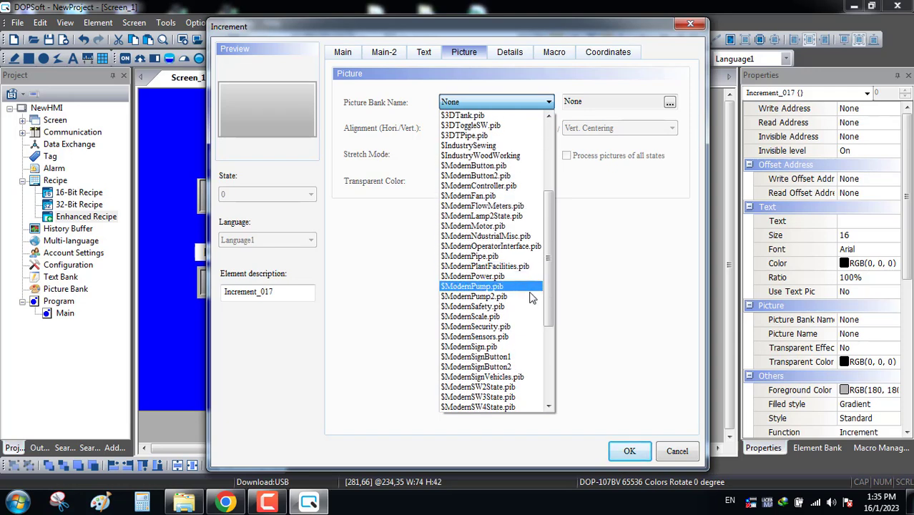
click(496, 356)
click(305, 250)
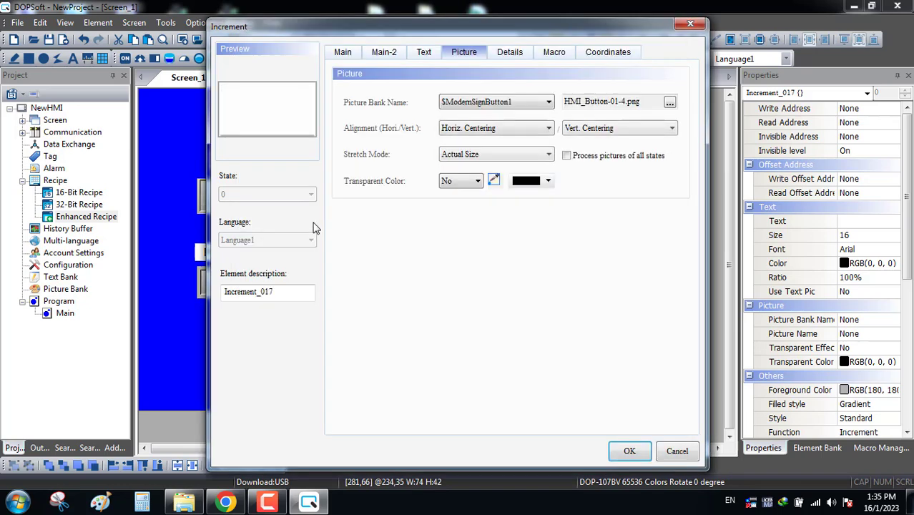
double_click(313, 222)
click(473, 155)
click(468, 166)
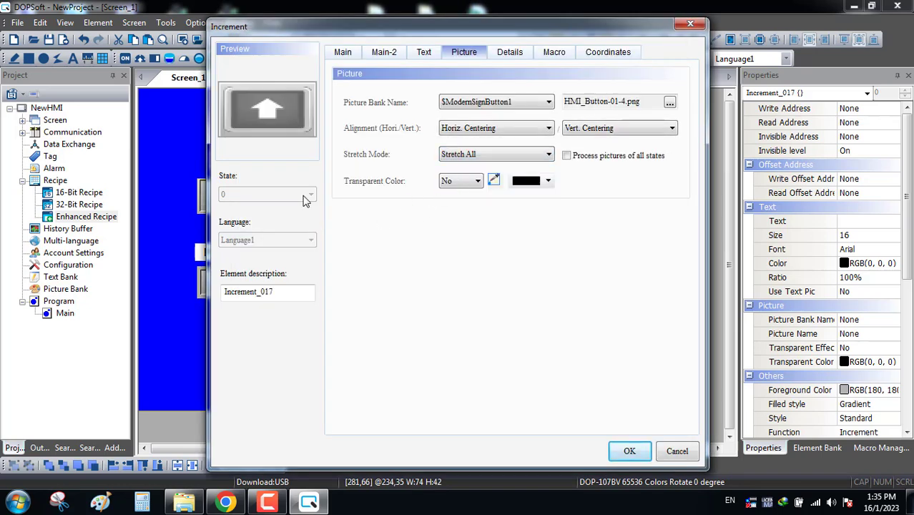
click(629, 450)
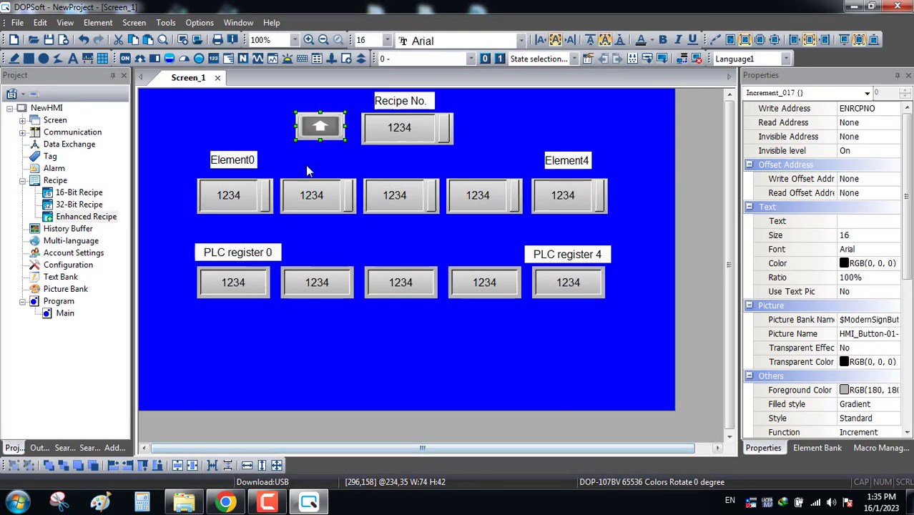
Place a Decrement button about 63 x 45 px to the right of the Recipe No. entry
right_click(528, 114)
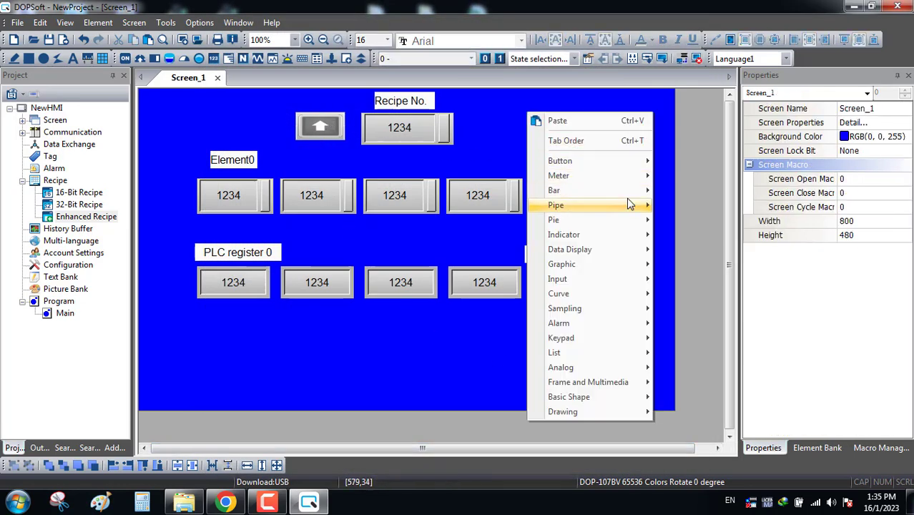
mouse_move(582, 160)
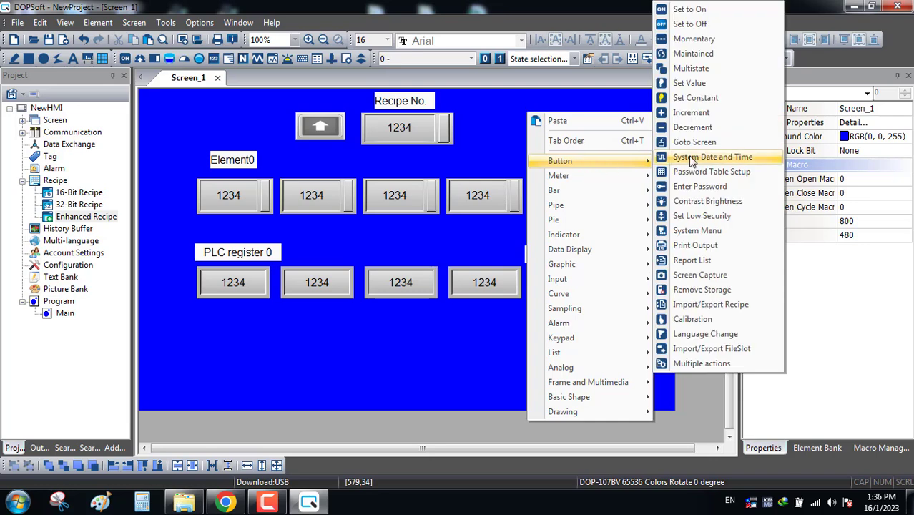
click(704, 127)
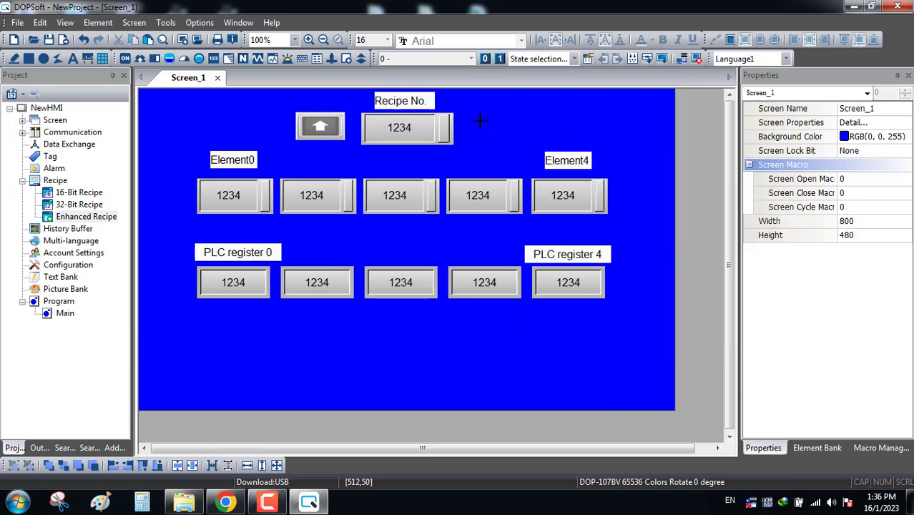
mouse_move(508, 136)
mouse_down()
mouse_move(524, 149)
mouse_move(496, 132)
mouse_up()
Set the decrement button's write address to the internal memory device ENRCPNO
double_click(497, 132)
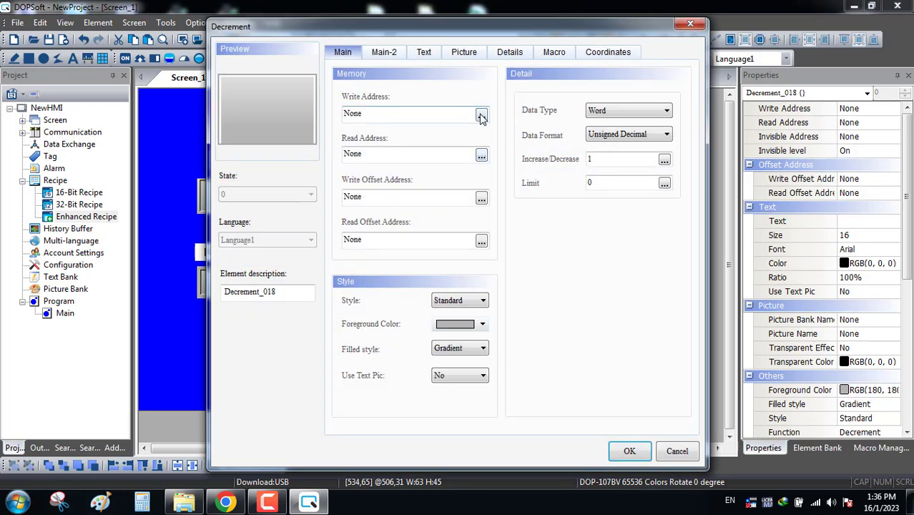
click(481, 115)
click(464, 114)
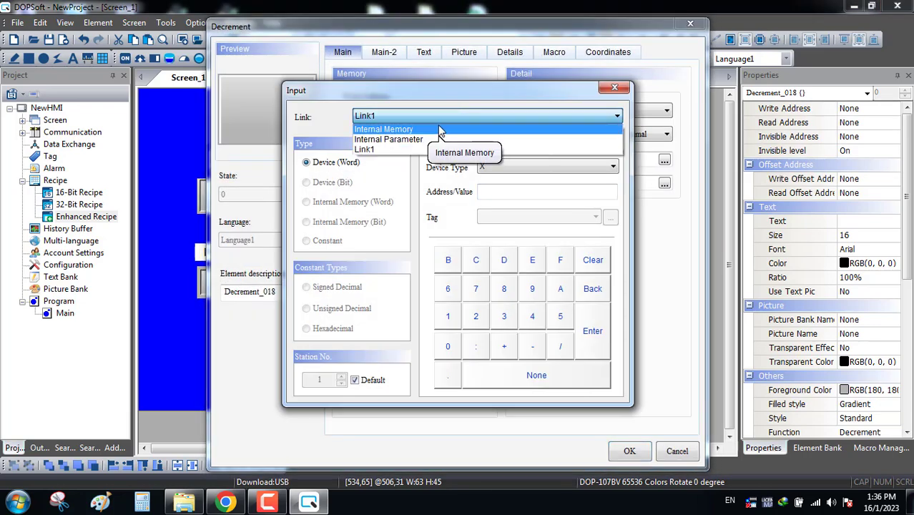
click(440, 130)
click(517, 167)
click(522, 214)
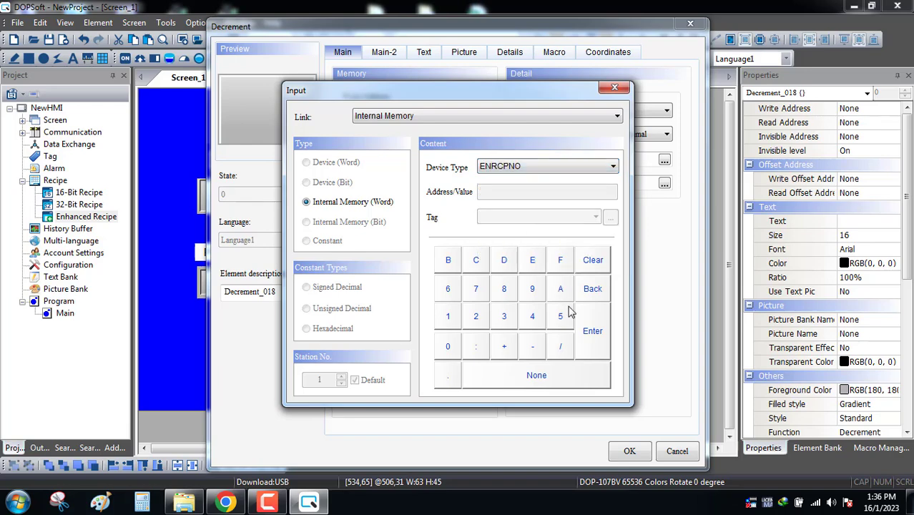
click(591, 331)
Give the decrement button the down-arrow picture HMI_Button-02-4.png from the $ModernSignButton1 bank, with stretch mode Stretch All
click(464, 53)
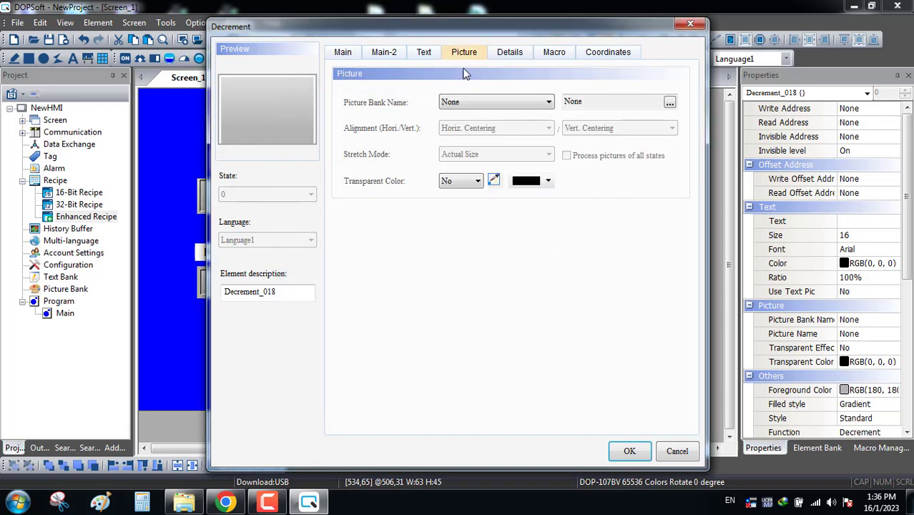
click(496, 102)
scroll(520, 236, down, 5)
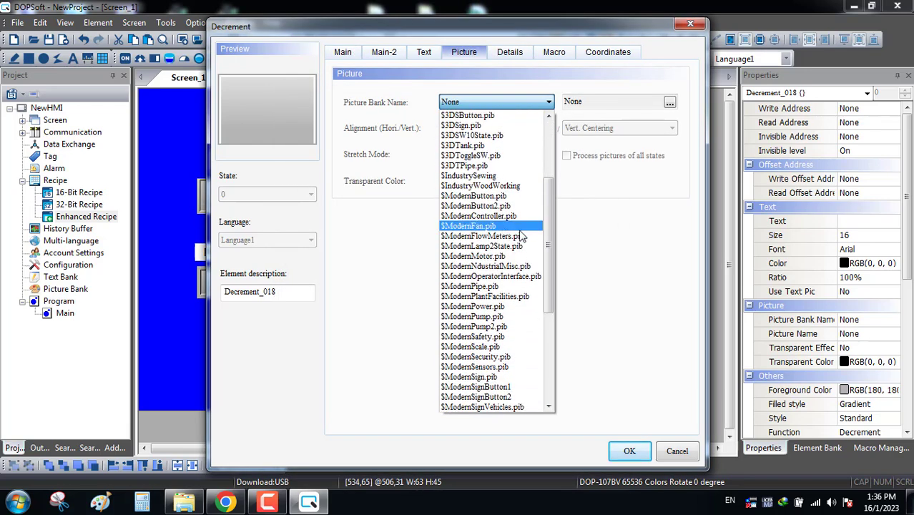
scroll(514, 325, down, 1)
click(505, 361)
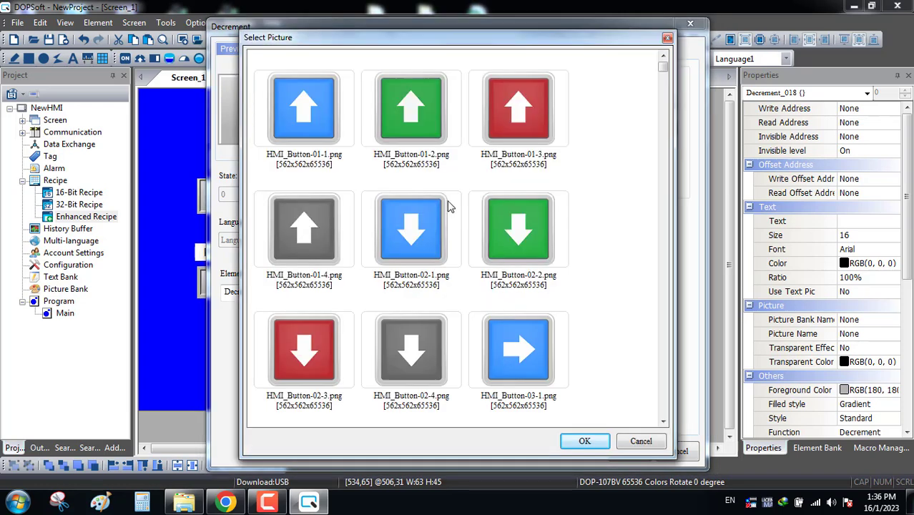
click(407, 352)
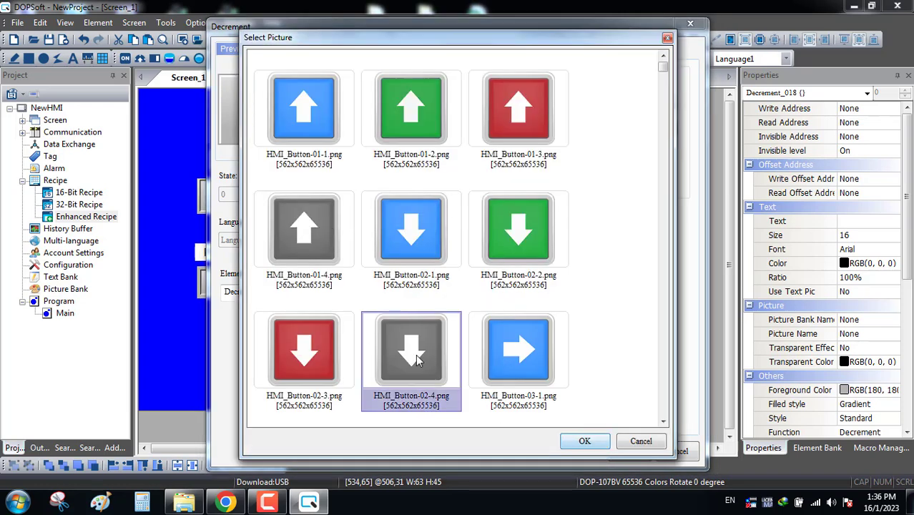
double_click(417, 360)
click(496, 154)
click(472, 166)
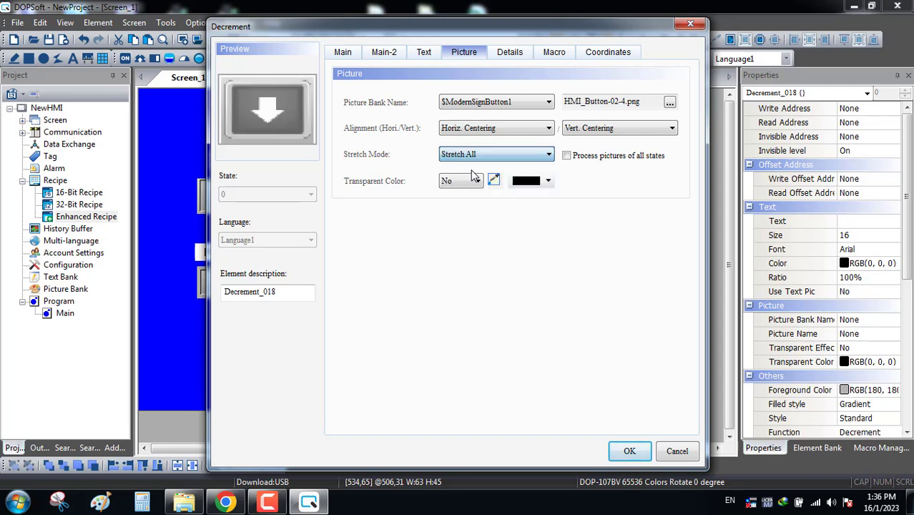
click(342, 52)
click(629, 450)
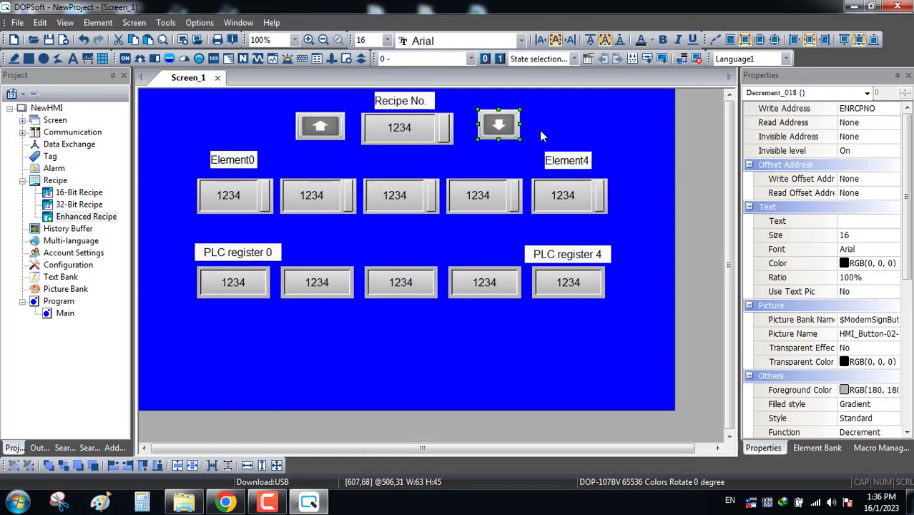
Align the increment button, Recipe No. entry and decrement button on a common horizontal centre line and space them evenly across
drag(566, 105, 245, 188)
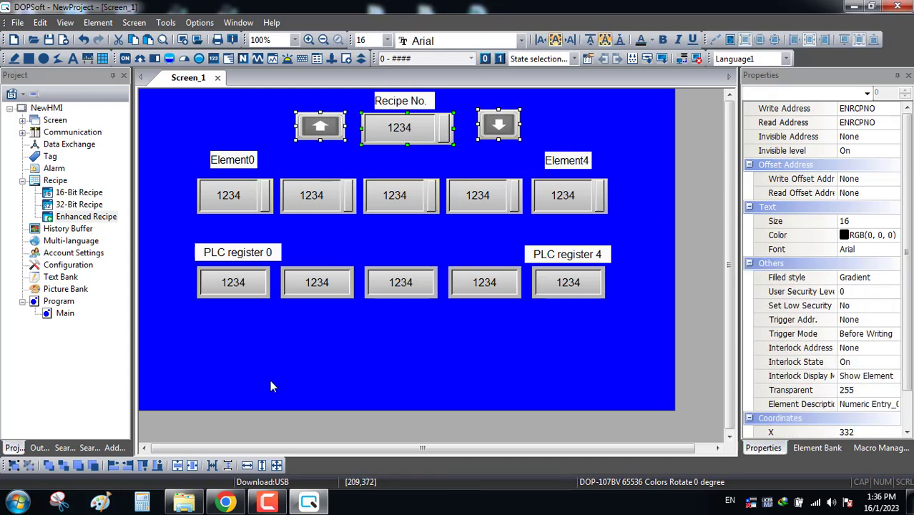
click(179, 467)
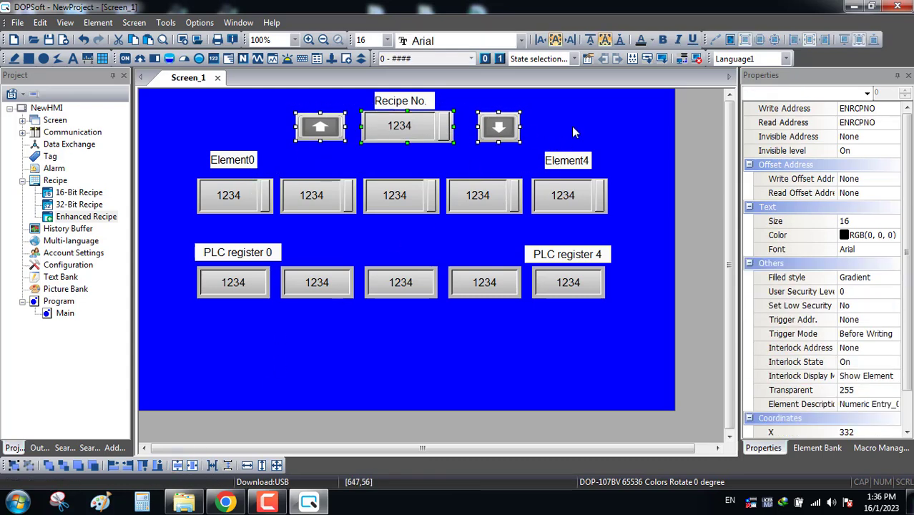
click(211, 465)
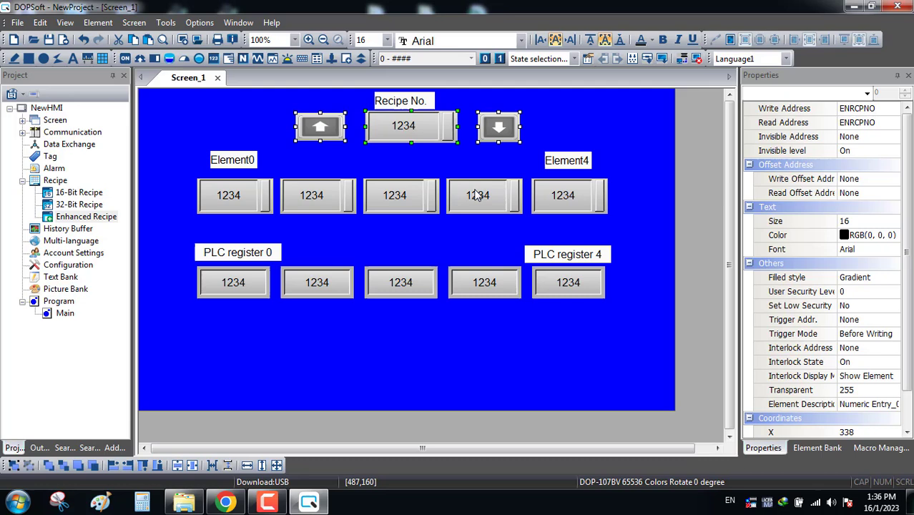
click(562, 122)
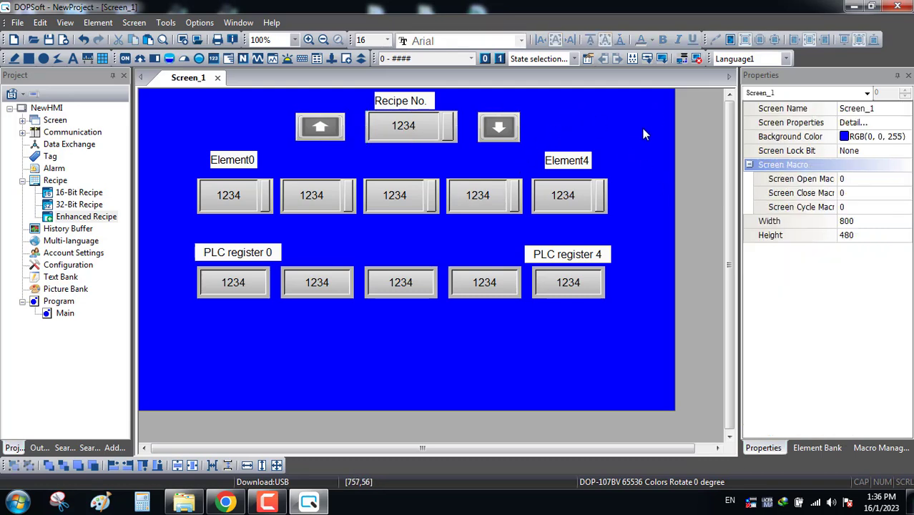
Move the Element and PLC register rows with their labels down about 9 px
drag(644, 148, 191, 312)
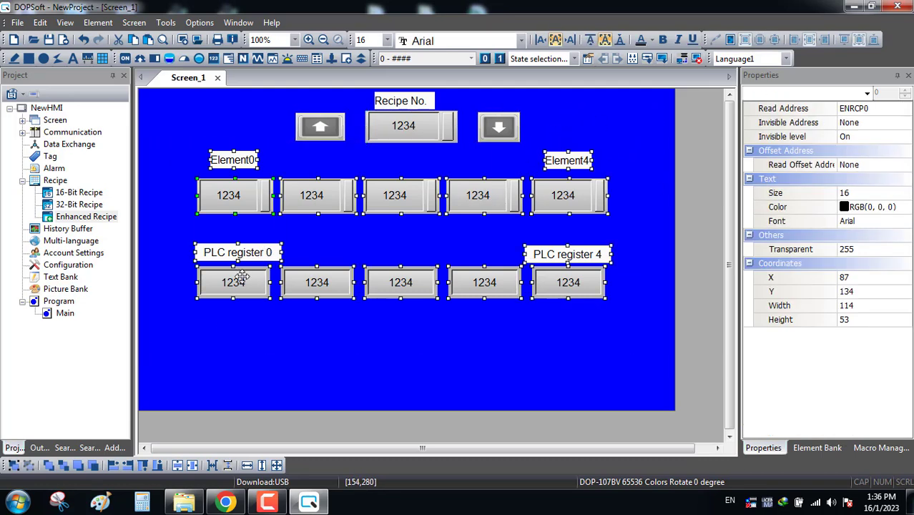
drag(242, 276, 242, 283)
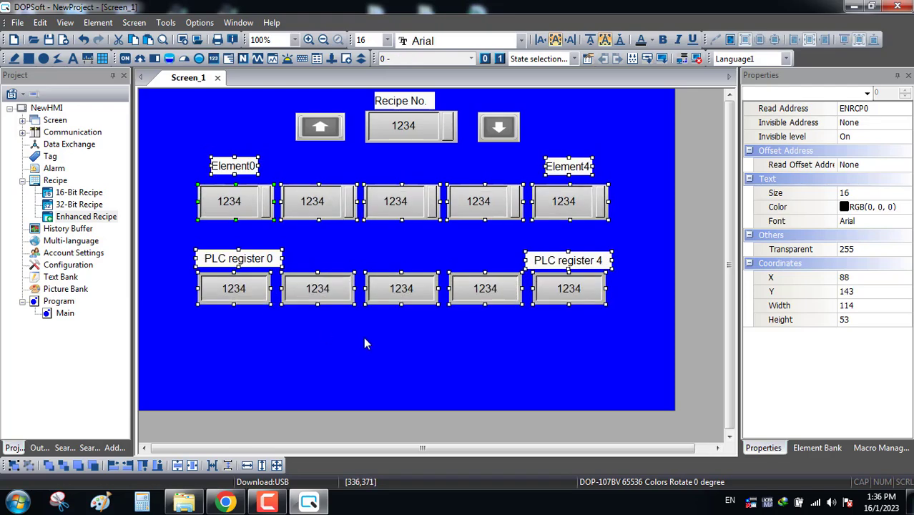
click(363, 344)
Enable Enhanced Recipe Control in the Control Block section of the project configuration
click(201, 23)
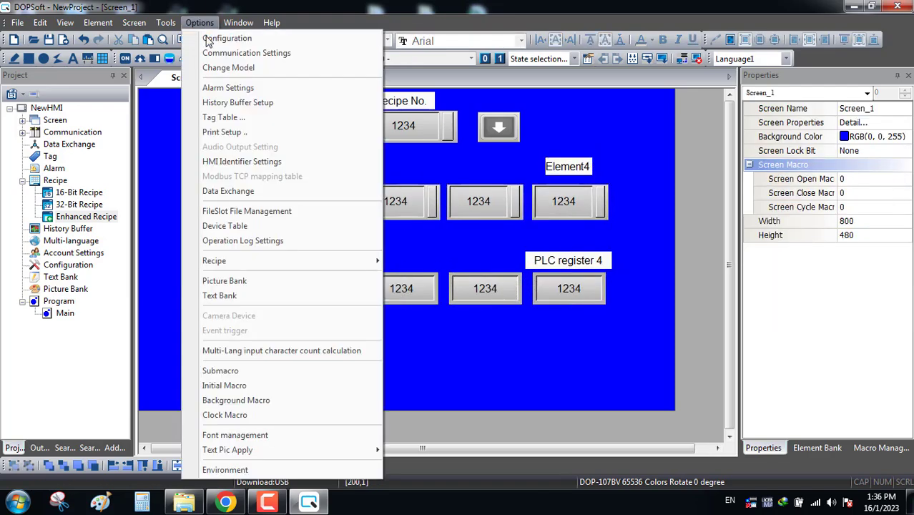
click(213, 40)
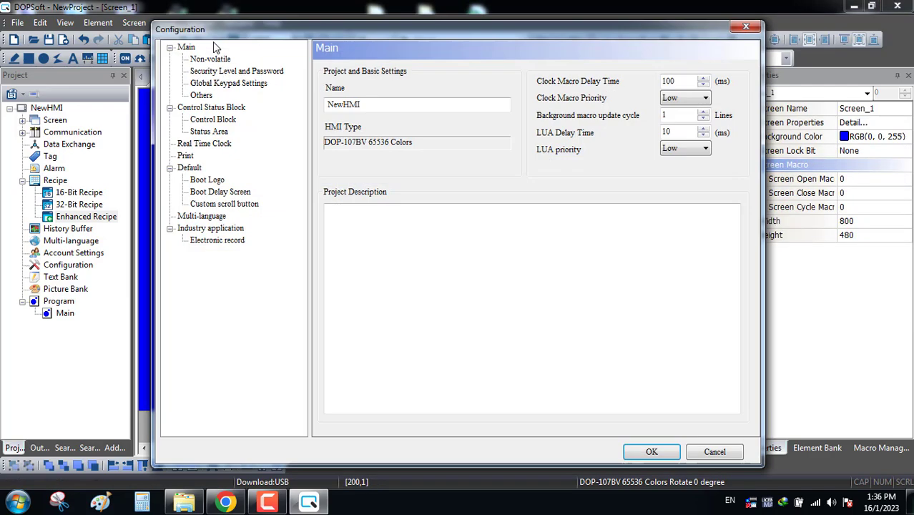
click(206, 120)
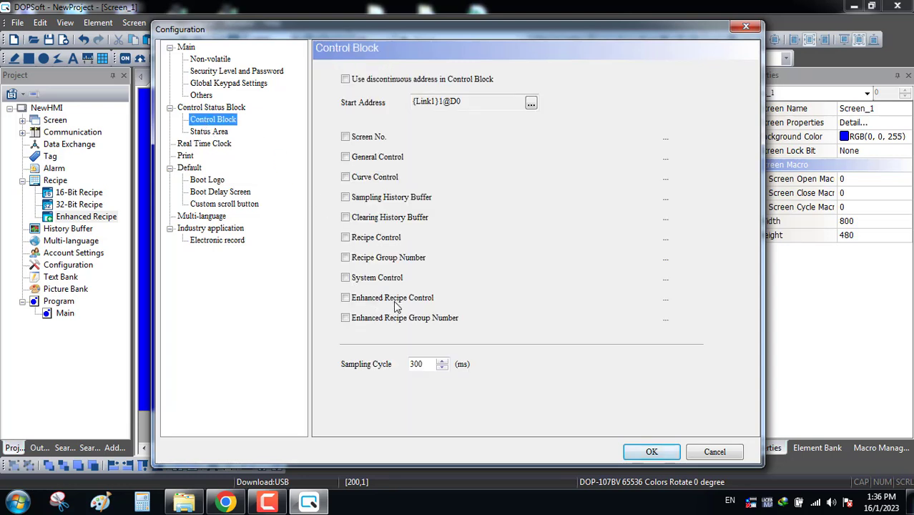
click(345, 298)
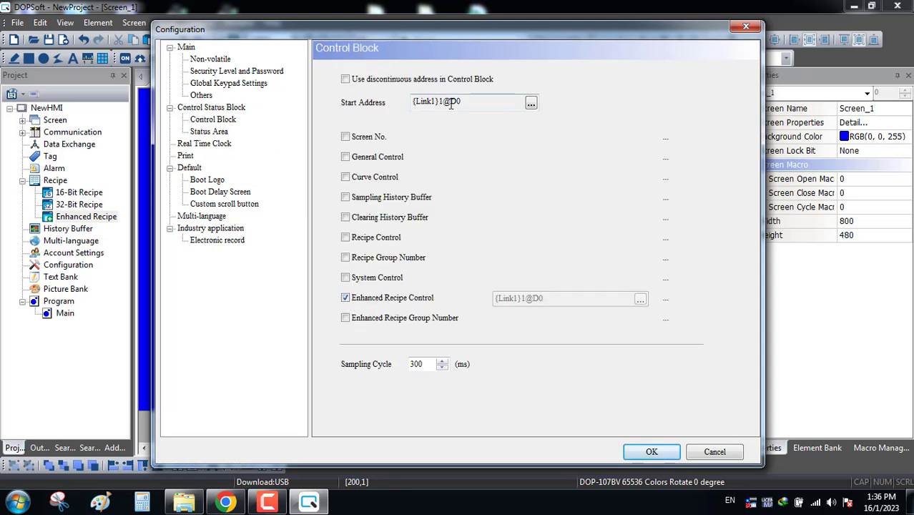
Set the control block's start address to internal memory $0, check the Enhanced Recipe Control bit functions and accept the configuration
click(530, 103)
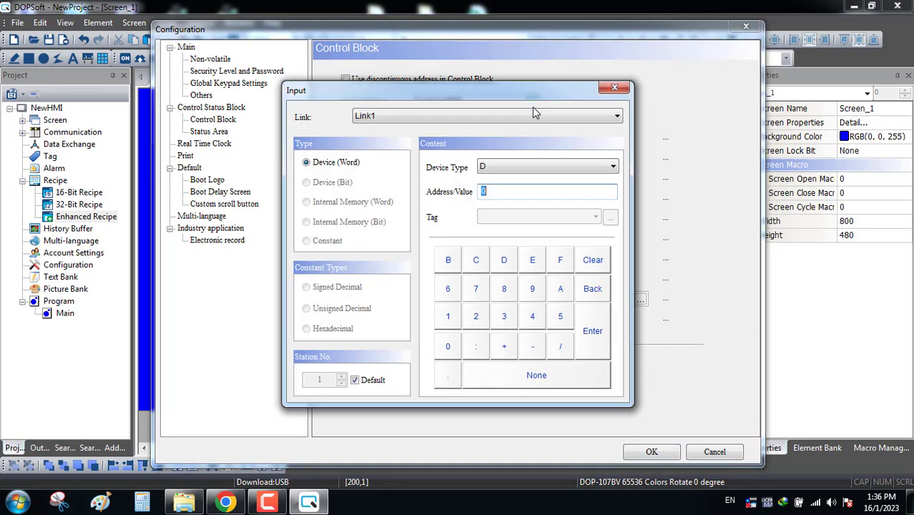
click(487, 116)
click(461, 126)
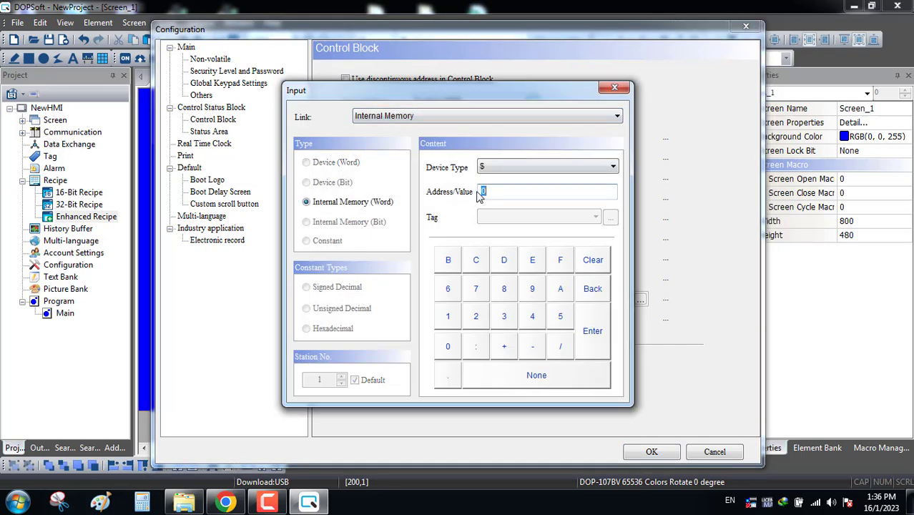
click(601, 336)
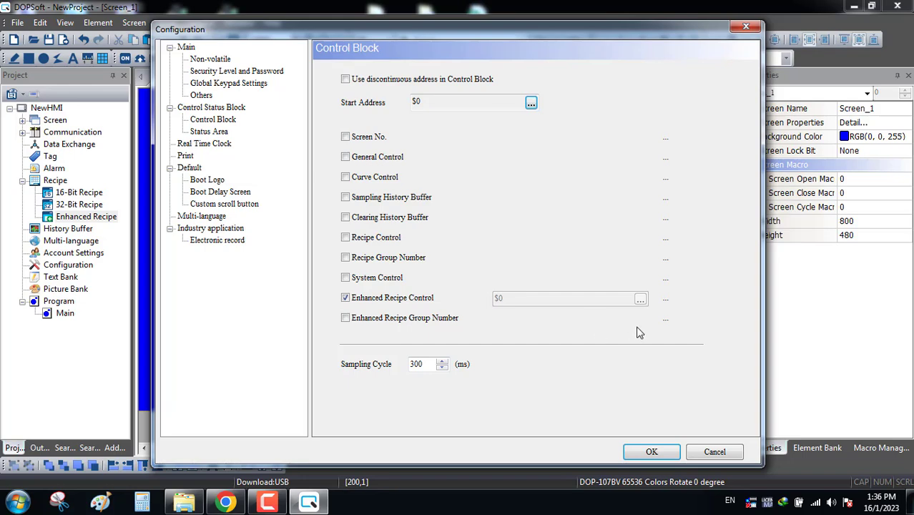
mouse_move(666, 305)
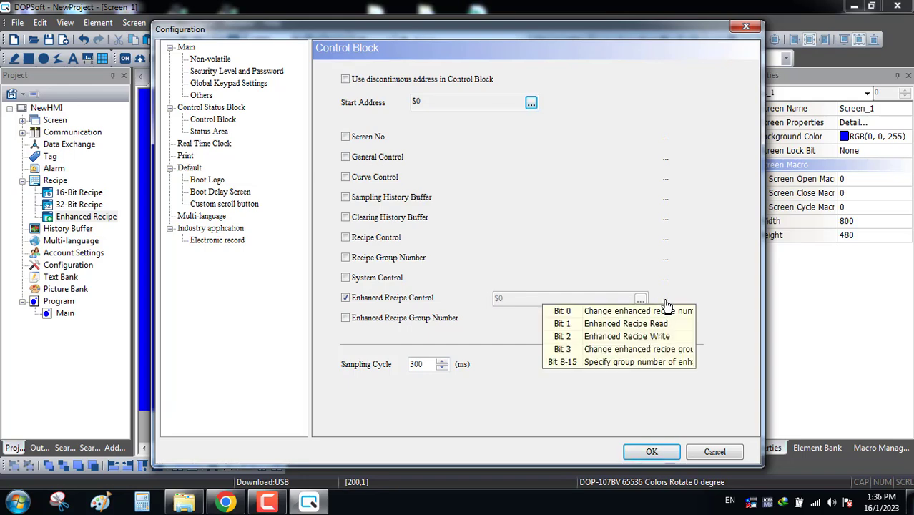
click(650, 451)
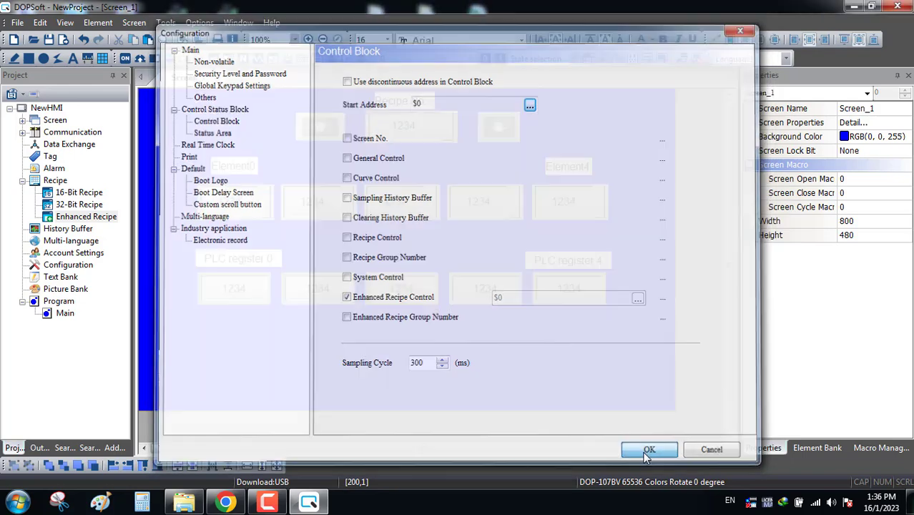
Place a Momentary button about 93 x 62 px below the second PLC register display
right_click(456, 378)
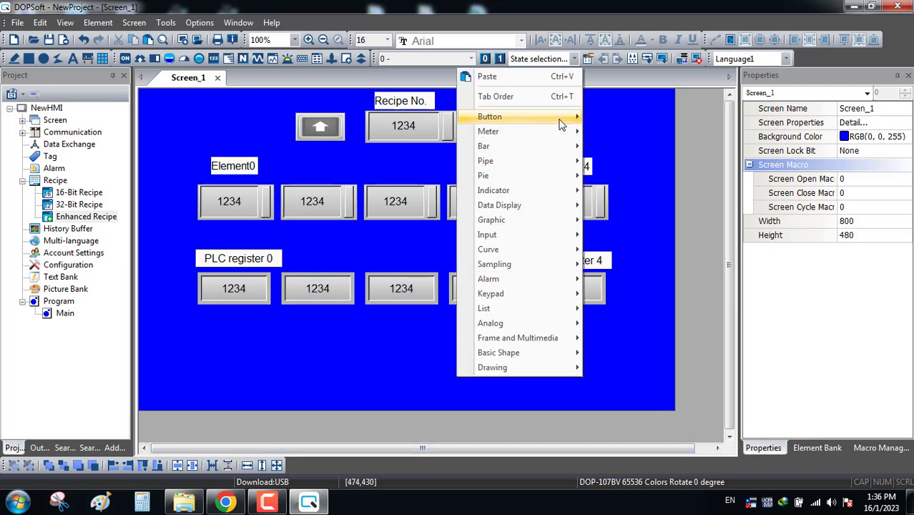
mouse_move(500, 116)
click(625, 147)
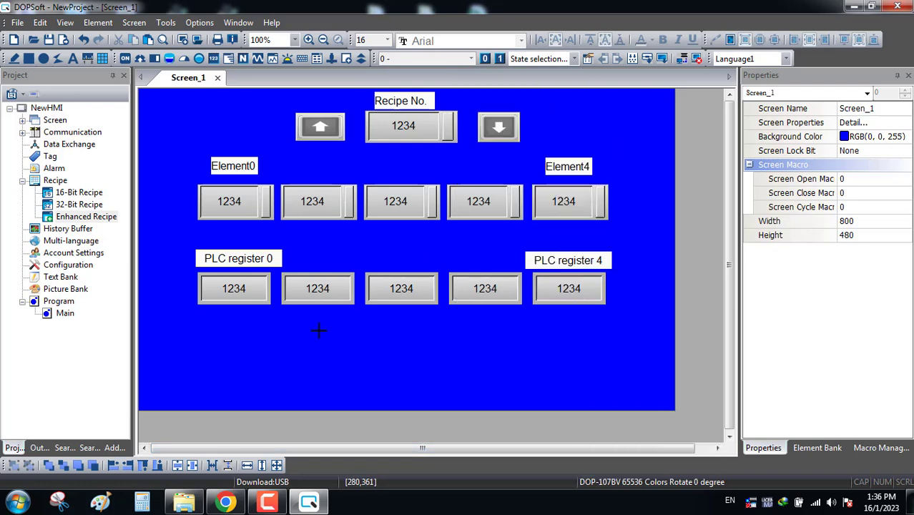
drag(296, 330, 359, 374)
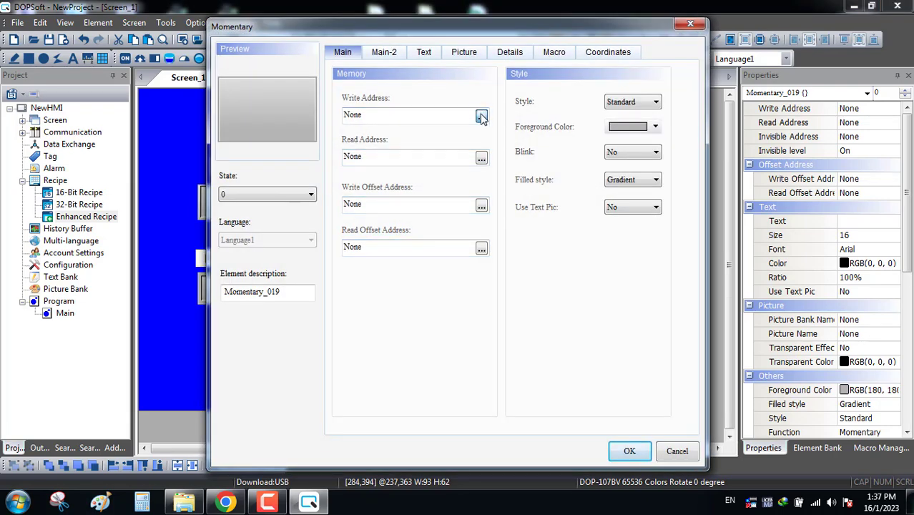
Set the momentary button's write address to internal memory bit $0.2
click(481, 117)
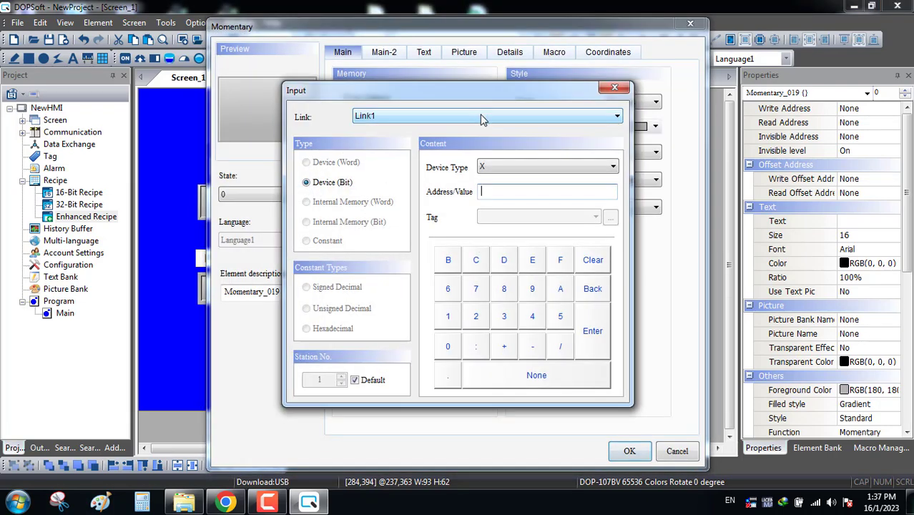
click(481, 116)
click(461, 127)
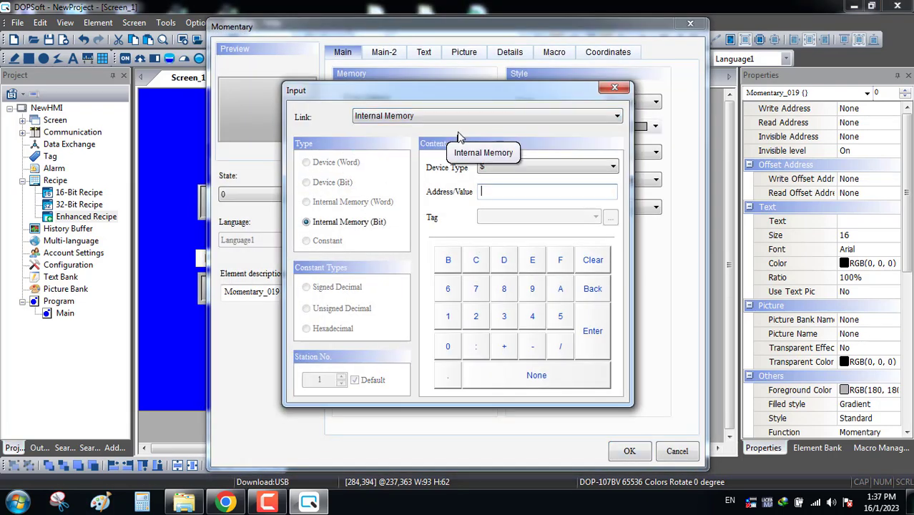
click(448, 348)
click(448, 376)
click(478, 317)
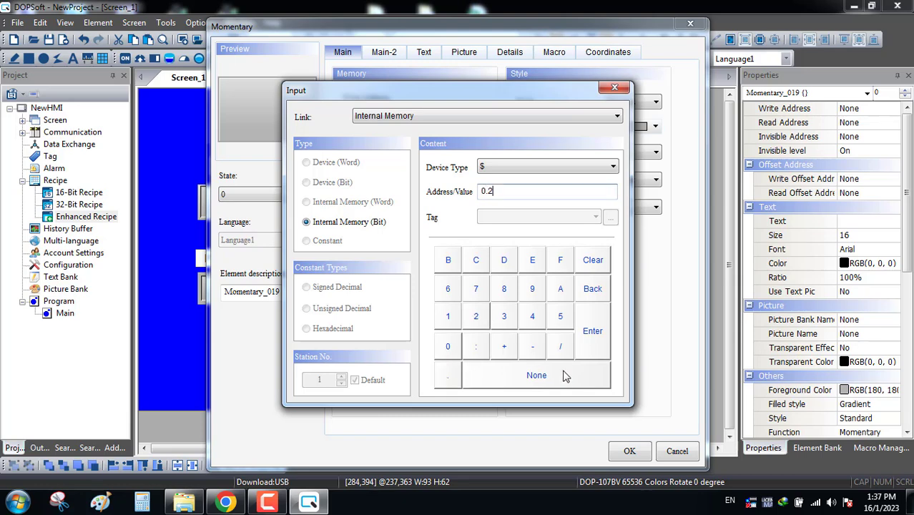
click(594, 335)
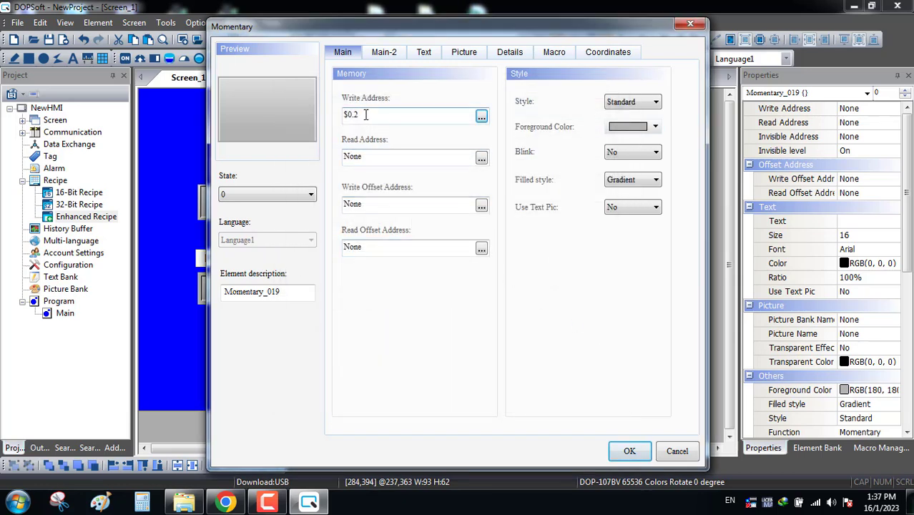
Enter "Save To PLC" as the momentary button's text for state 0
click(466, 58)
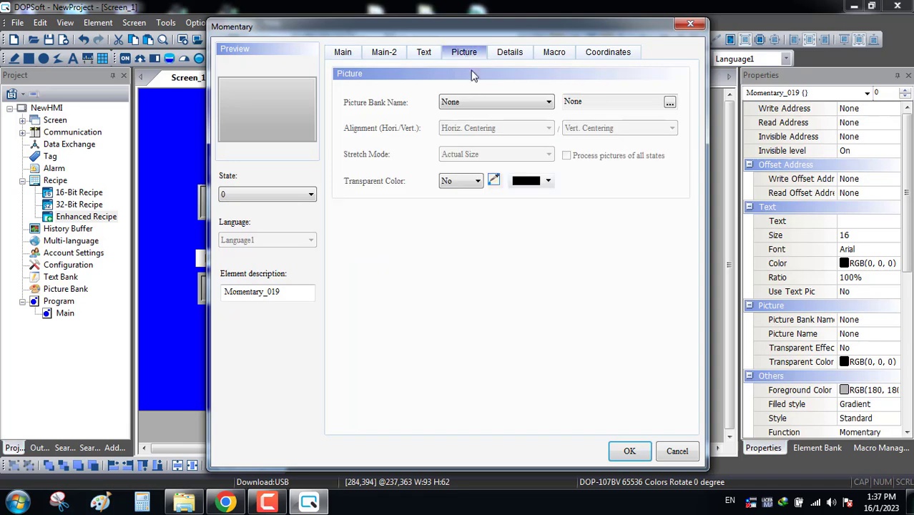
click(426, 57)
click(397, 126)
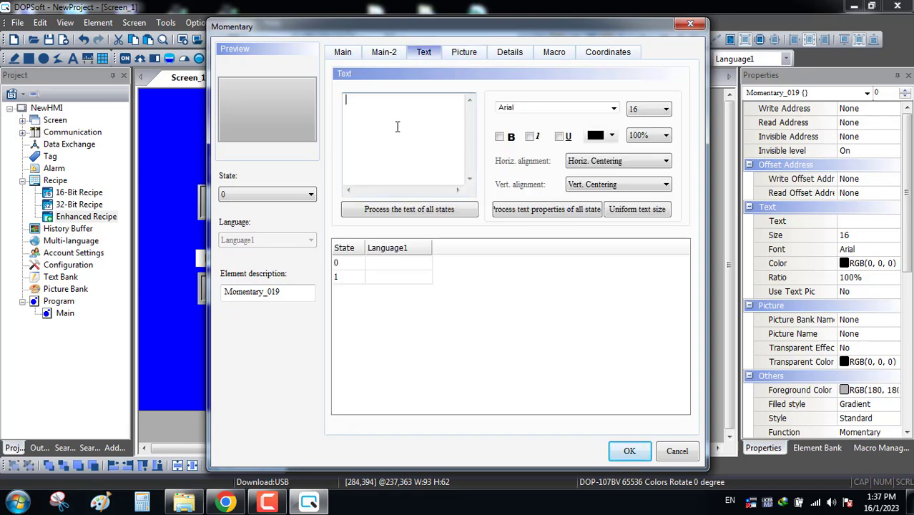
text(Save T)
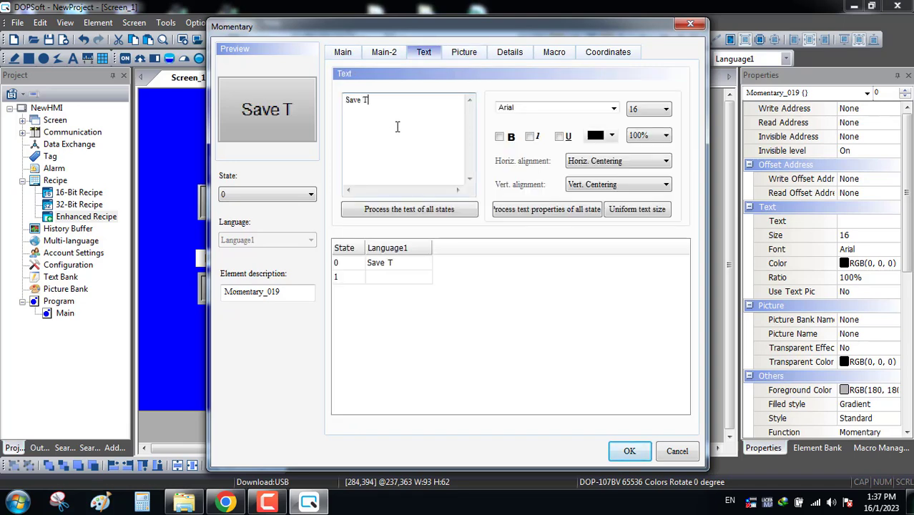
text(o PLC)
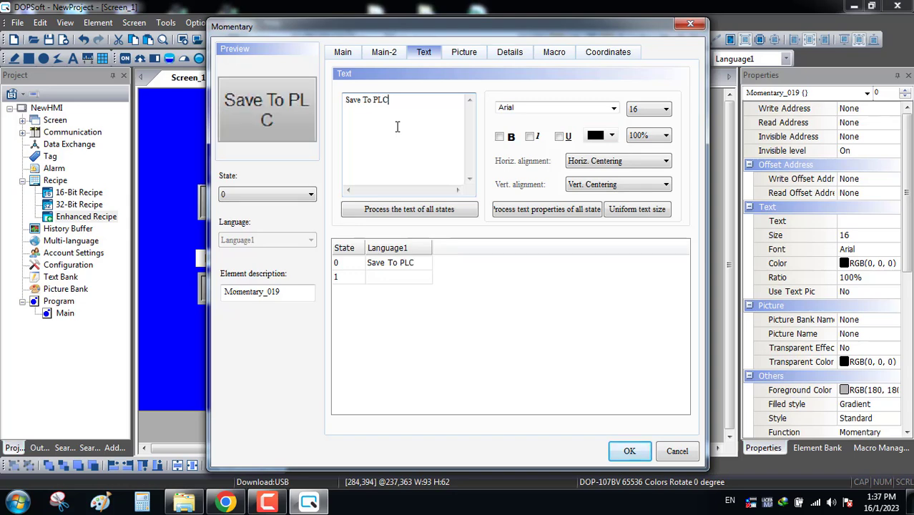
Enlarge the Save To PLC button to about 127 x 84 px and place a copy of it beside it, below the PLC registers
click(629, 451)
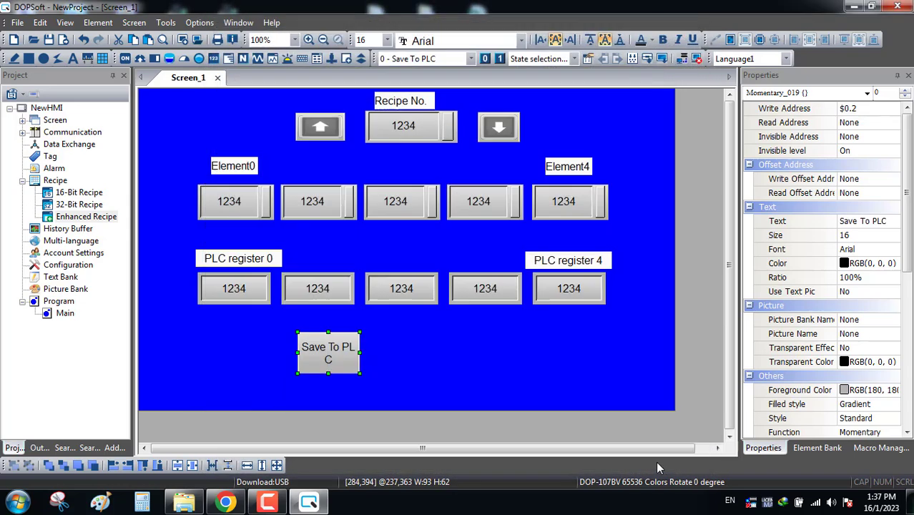
drag(300, 371, 344, 358)
right_click(343, 357)
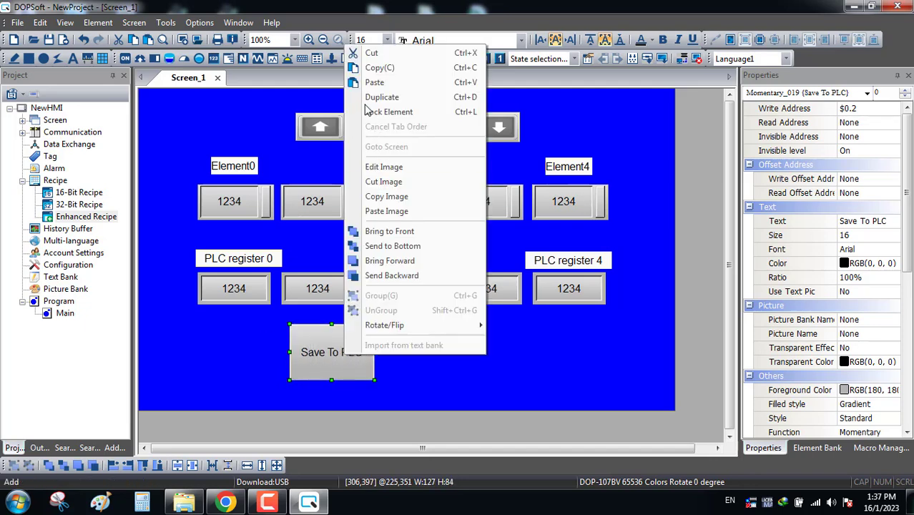
click(368, 65)
click(464, 379)
right_click(464, 379)
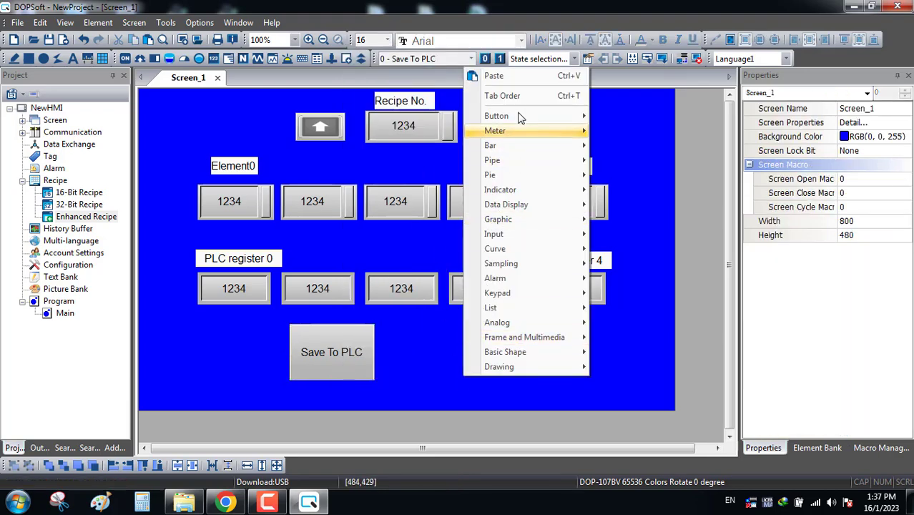
click(486, 74)
drag(325, 370, 446, 360)
Edit the copied button's write address and set its state 0 text to "Load From PLC"
double_click(446, 360)
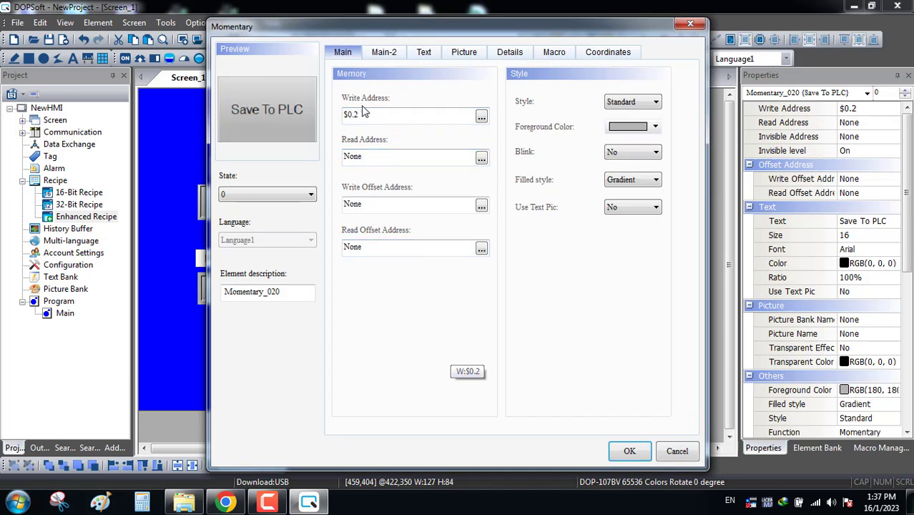
drag(354, 114, 318, 105)
click(425, 52)
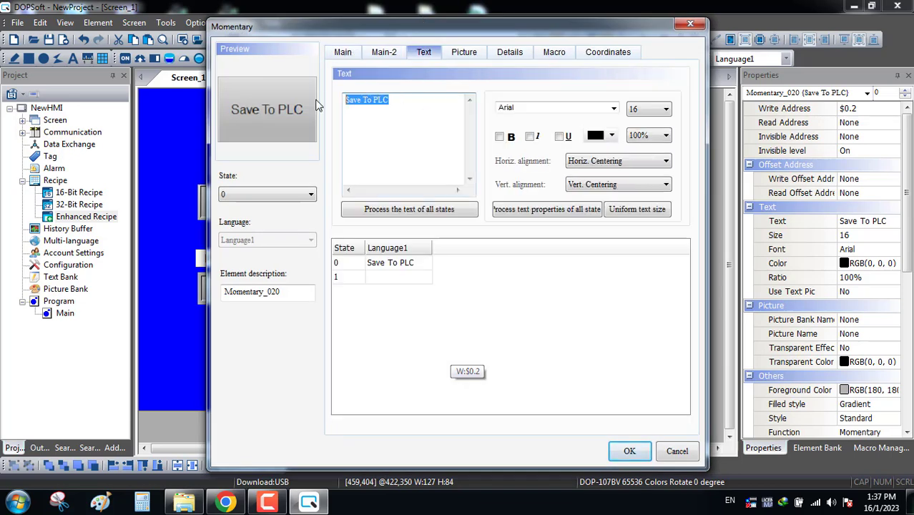
text(Load For)
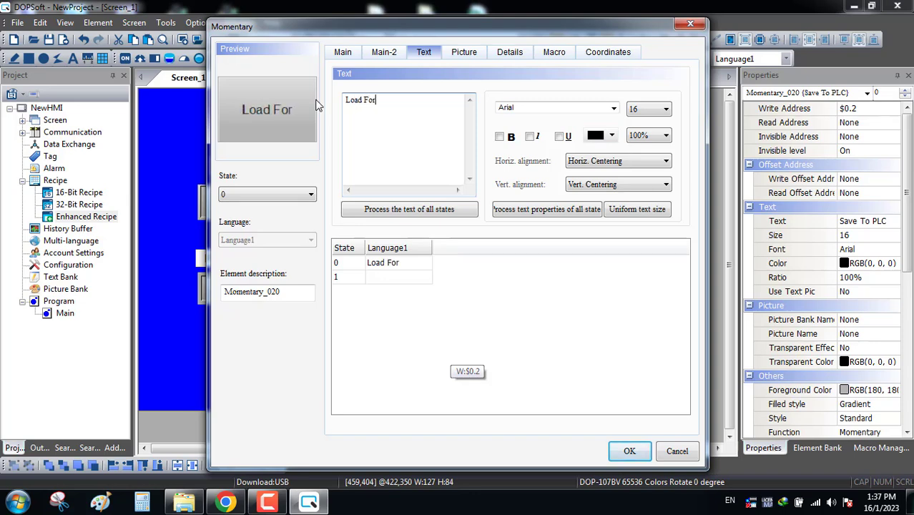
key(BackSpace)
key(BackSpace)
text(rom )
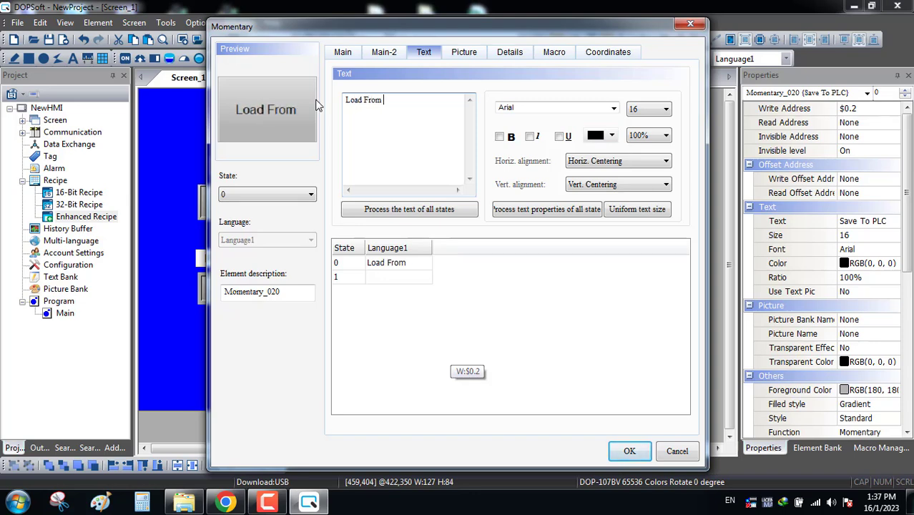
text(PLc)
key(BackSpace)
text(C)
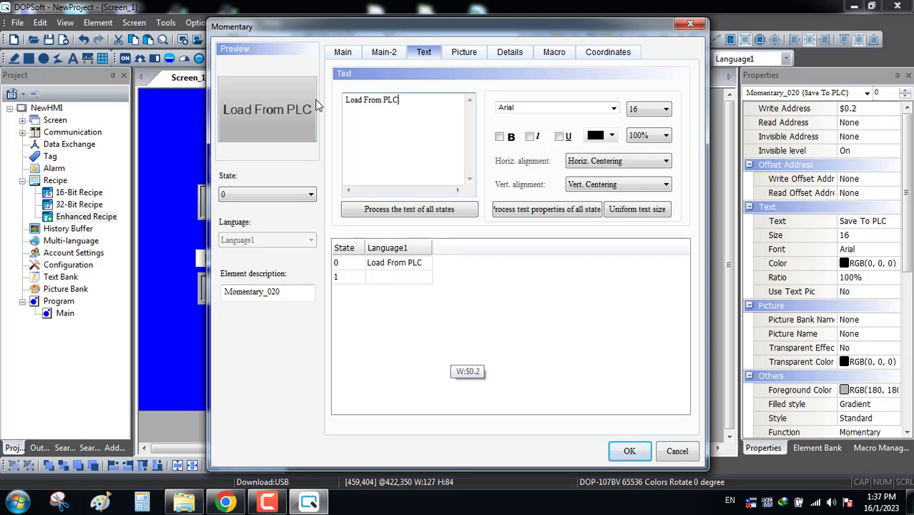
click(627, 448)
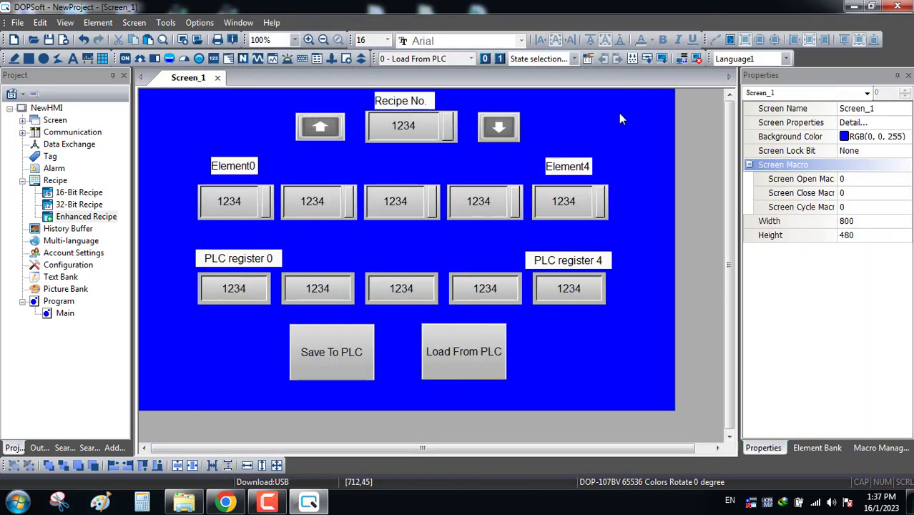
Compile the whole project and start the off-line simulation
click(169, 24)
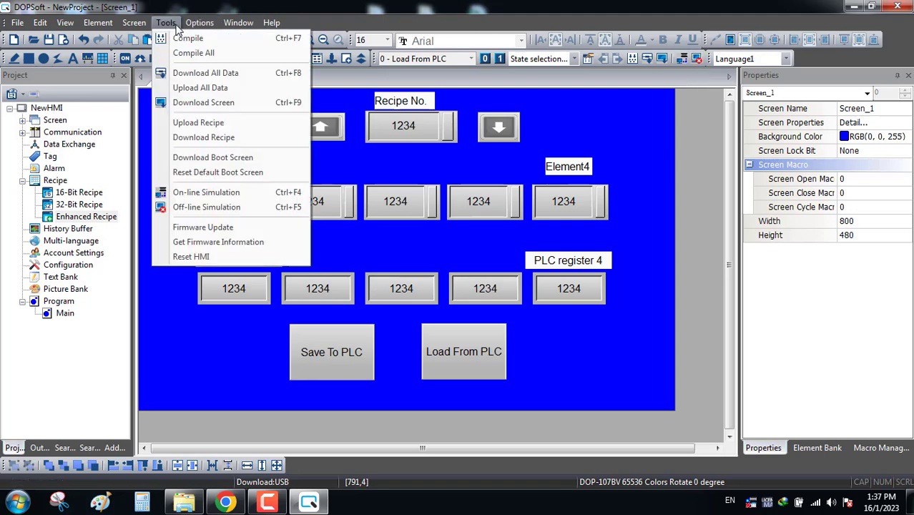
click(187, 53)
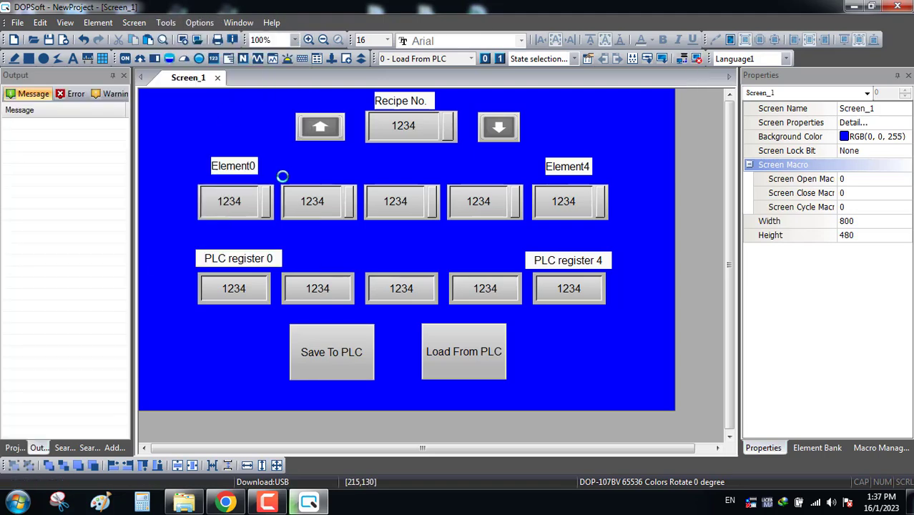
click(682, 60)
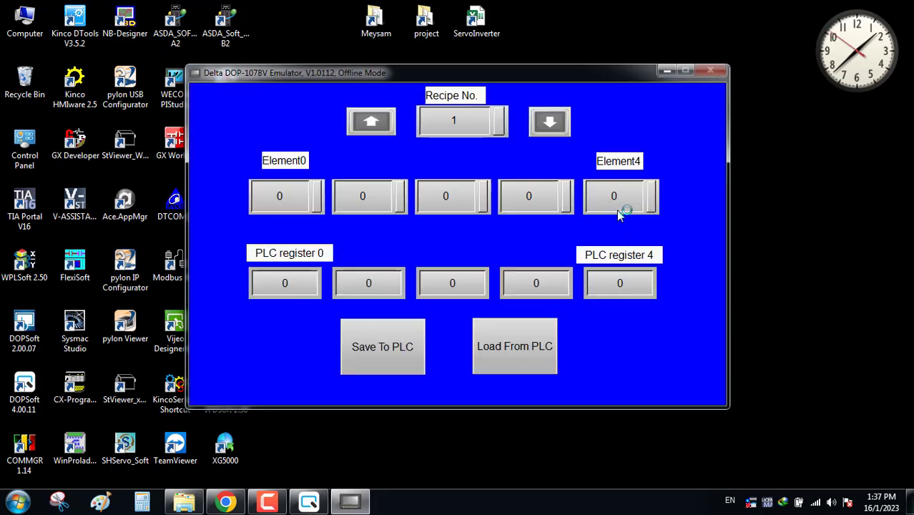
Test the recipe number controls by stepping up to recipe 2 and back down to recipe 1
click(379, 125)
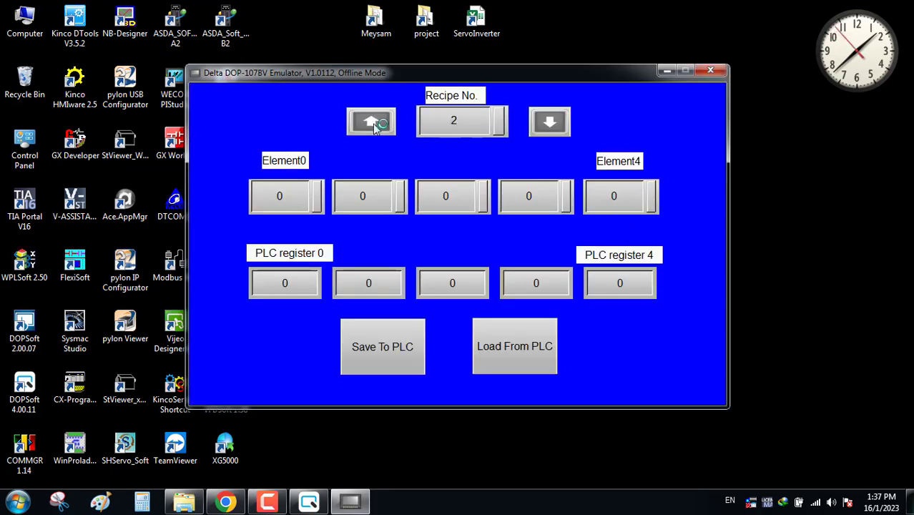
click(549, 123)
click(549, 122)
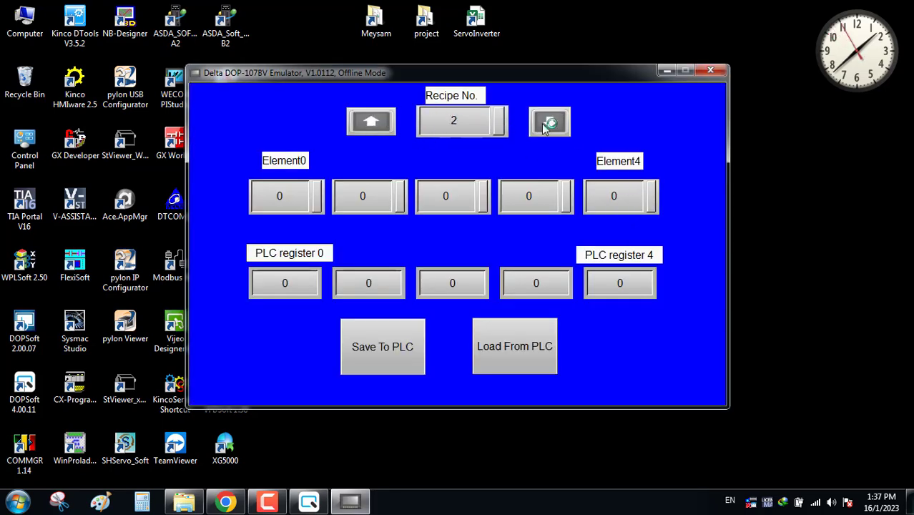
click(549, 122)
Set the five elements of recipe 1 to 10, 20, 30, 40 and 50, and save them to the PLC
click(290, 195)
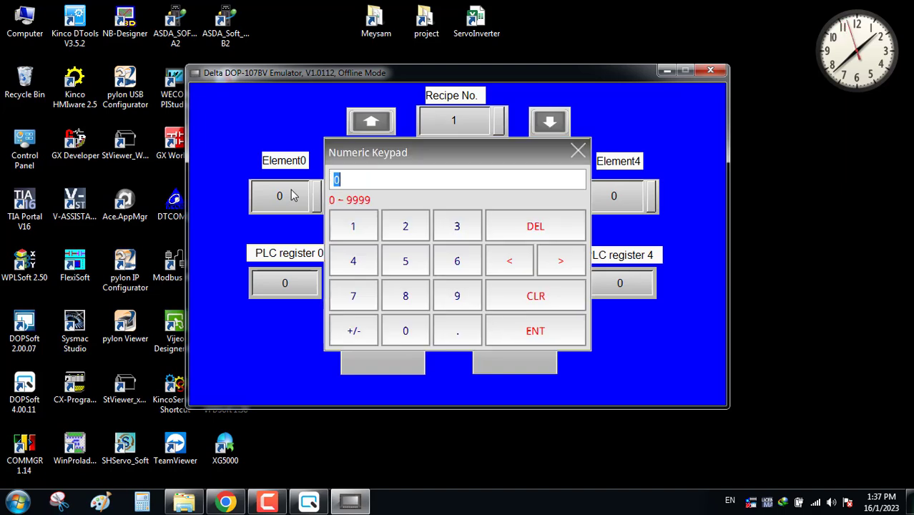
text(10)
key(Return)
click(369, 204)
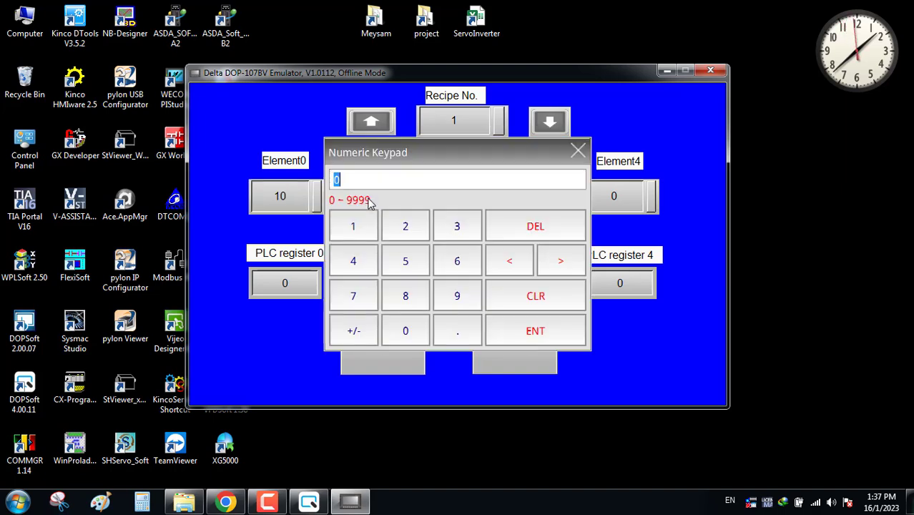
text(20)
key(Return)
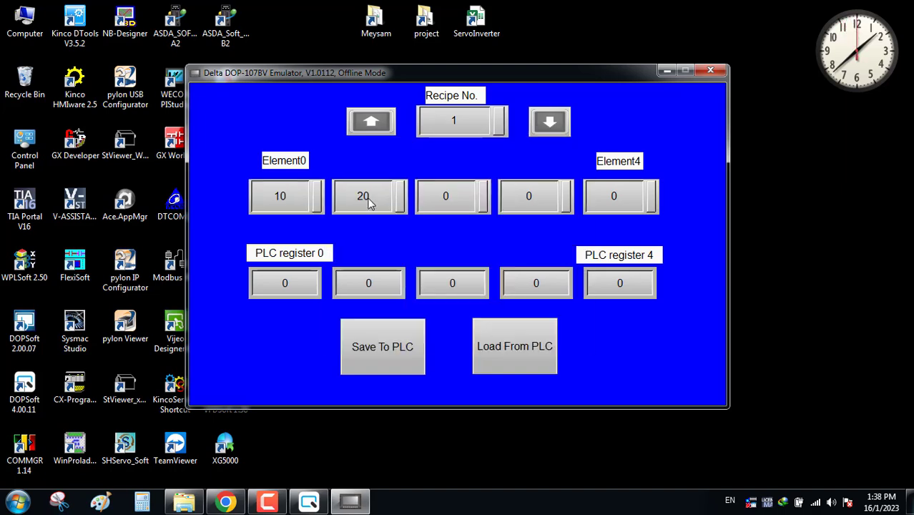
click(434, 196)
key(Return)
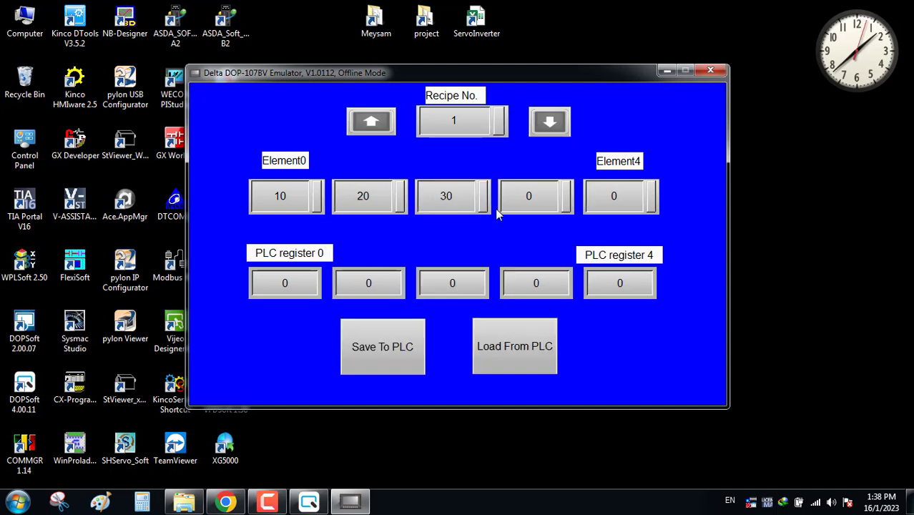
click(542, 189)
key(Return)
click(607, 206)
key(Return)
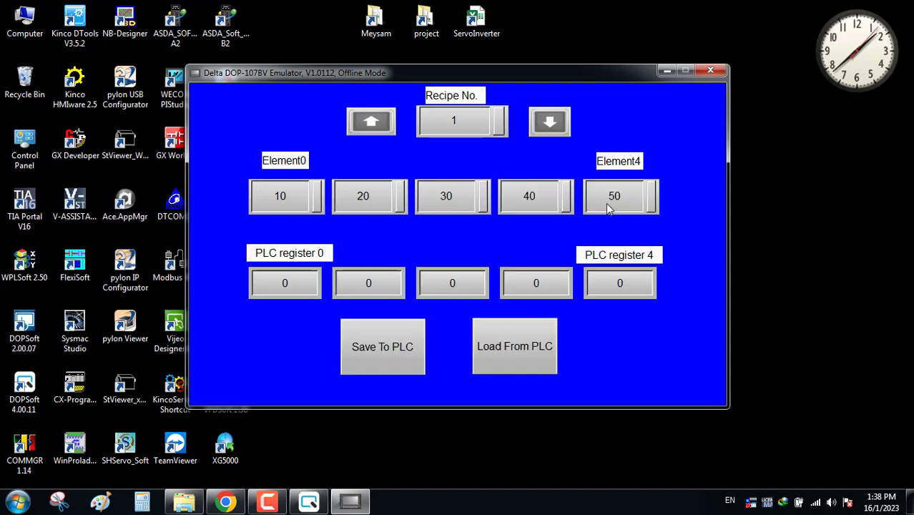
click(375, 346)
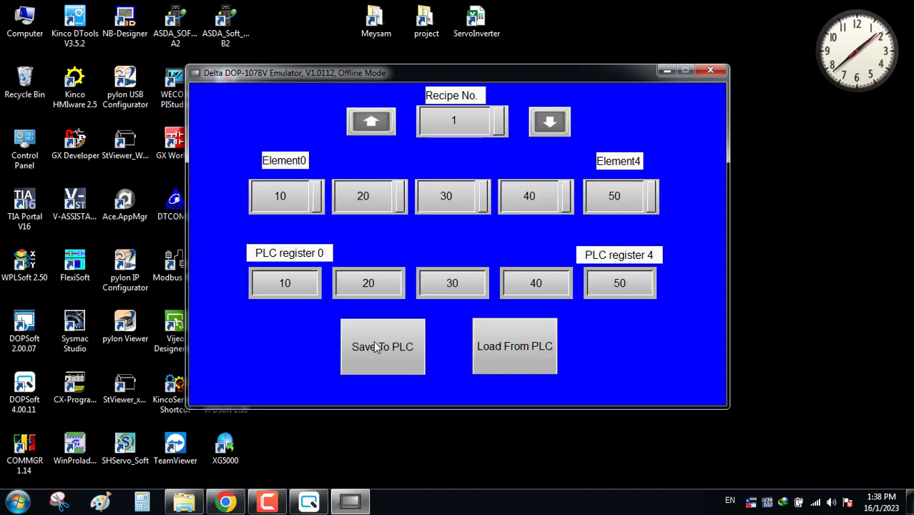
Switch to recipe 2 and set its first two elements to 123 and 435
click(372, 123)
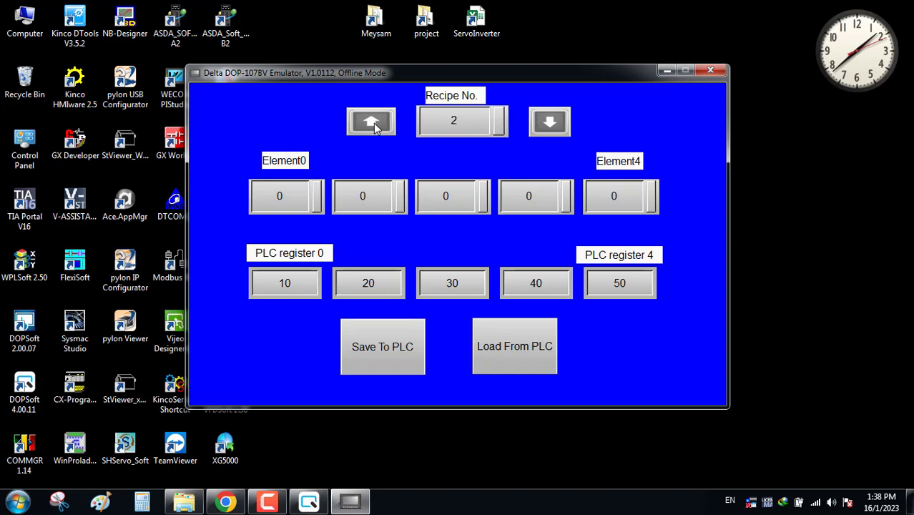
click(302, 201)
text(1)
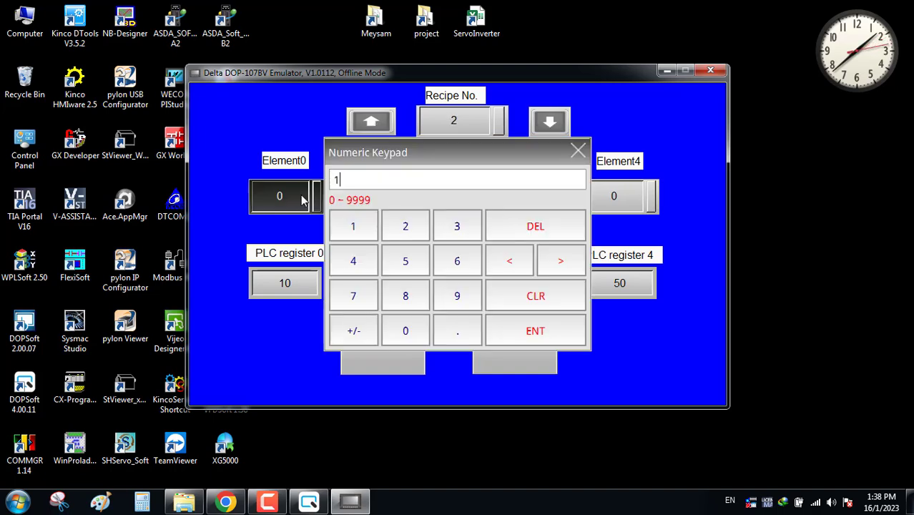
text(23)
key(Return)
click(383, 186)
text(435)
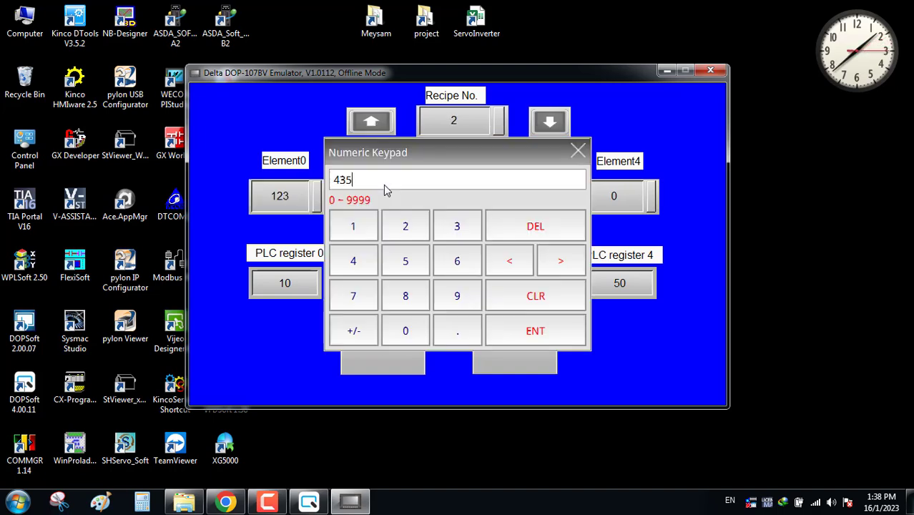
key(Return)
Set the third to fifth elements of recipe 2 to 545, 332 and 6545, and save the recipe to the PLC
click(446, 202)
text(123)
key(Return)
click(446, 207)
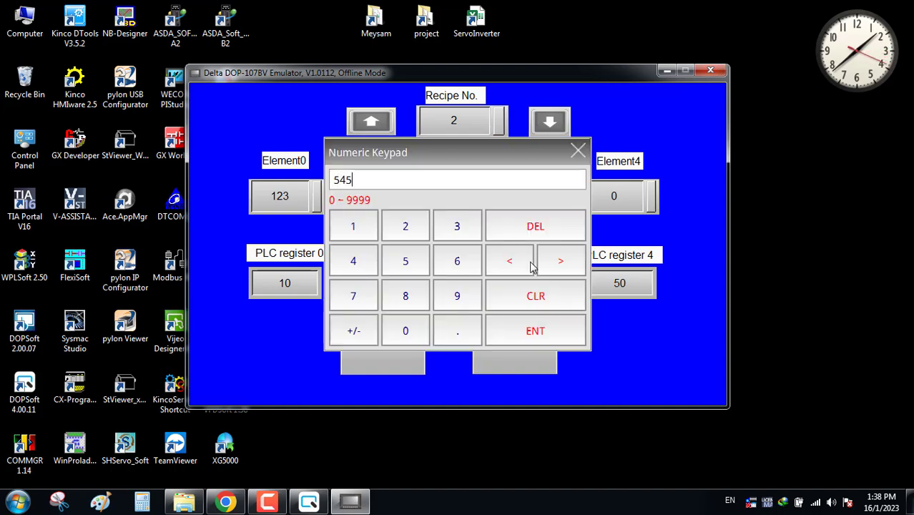
click(561, 331)
text(332)
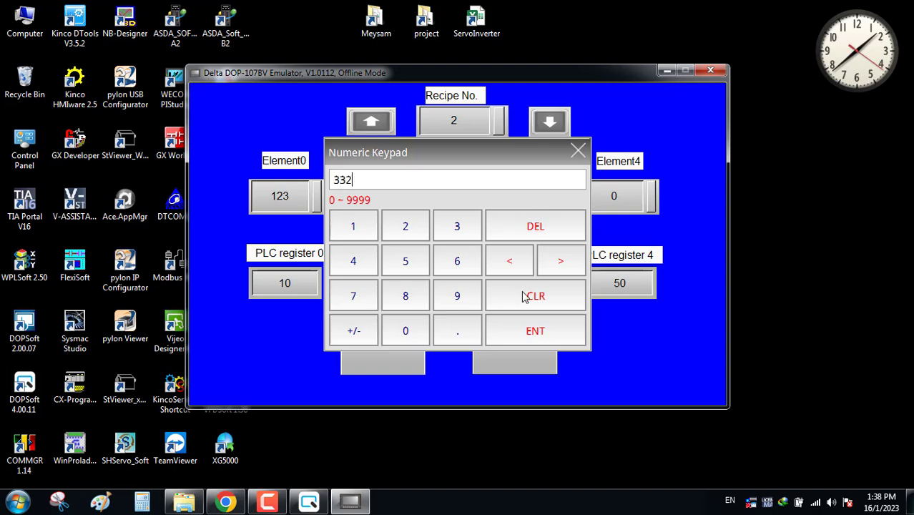
click(535, 330)
click(612, 194)
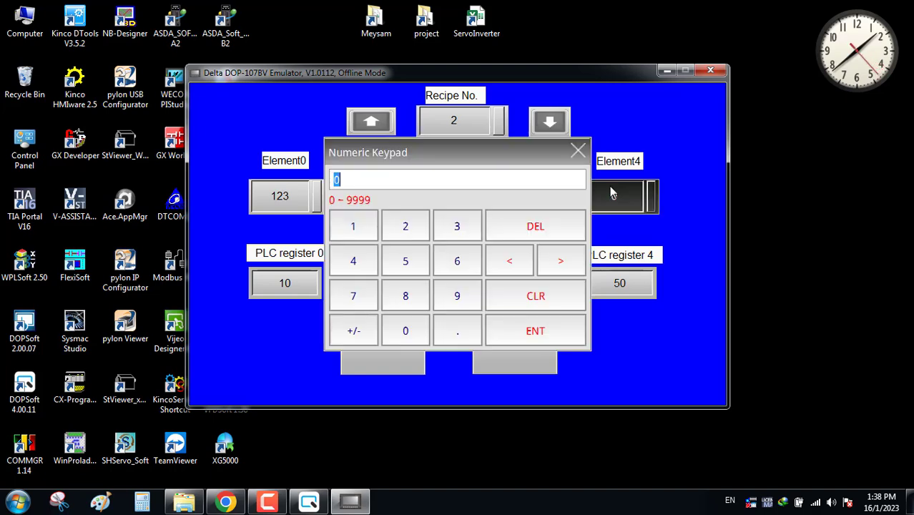
text(6545)
click(534, 333)
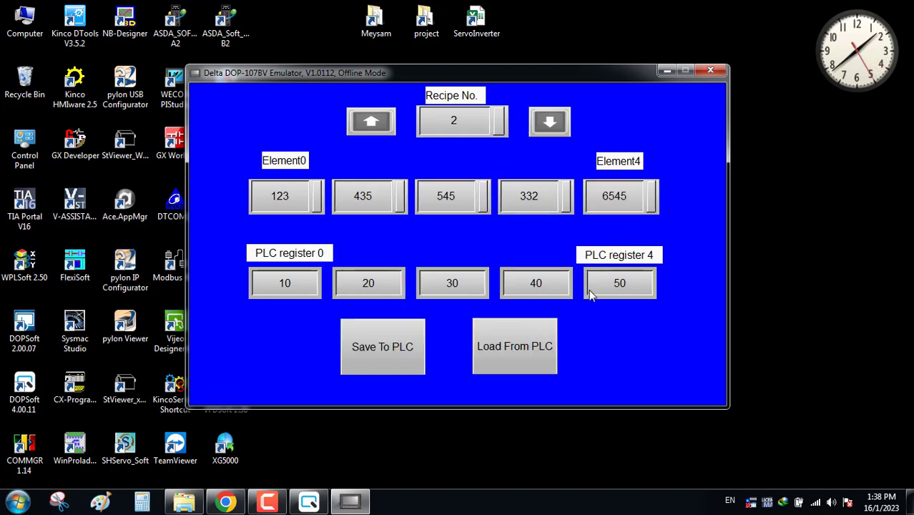
click(365, 350)
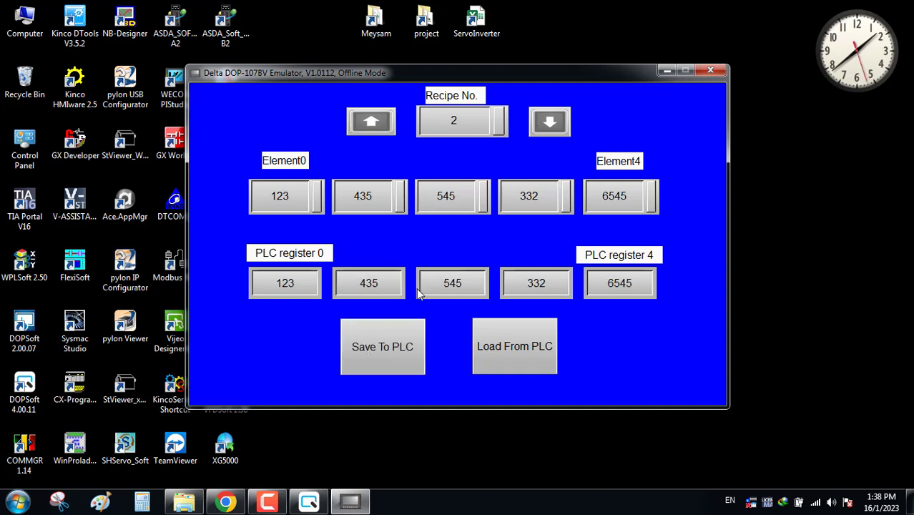
Load the PLC register values into recipe 3 and recipe 4
click(374, 121)
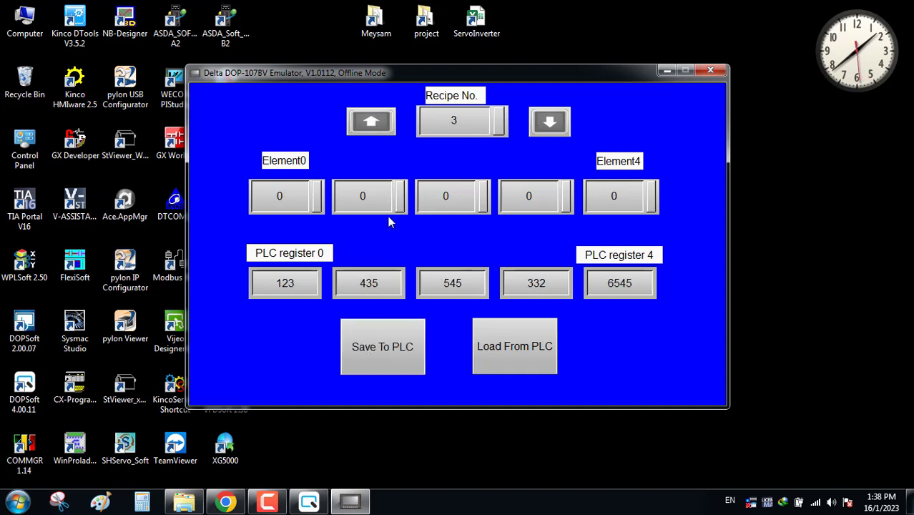
click(506, 338)
click(507, 337)
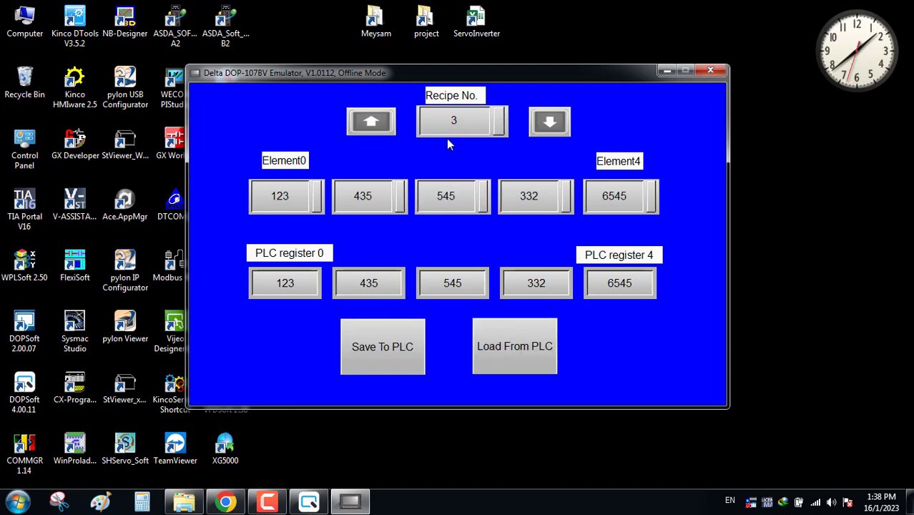
click(365, 123)
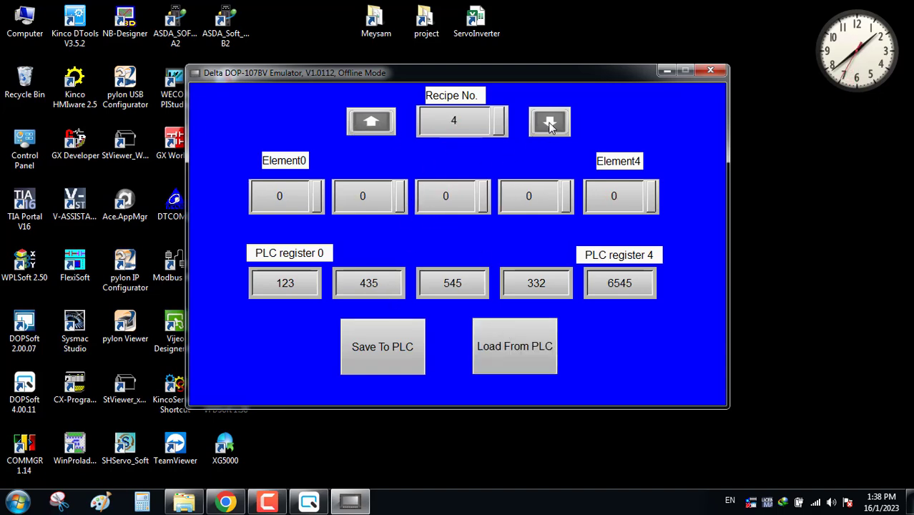
click(531, 366)
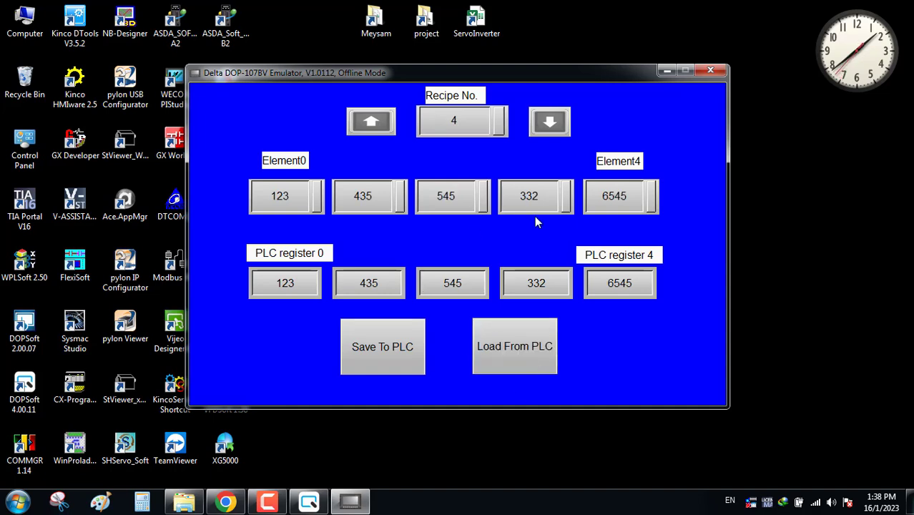
Step the recipe number back down to 1 and save that recipe to the PLC
click(552, 121)
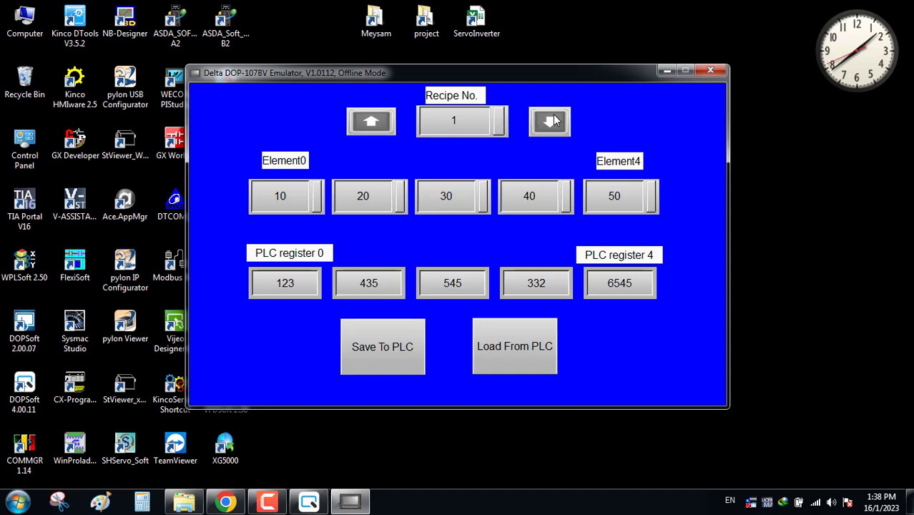
click(370, 363)
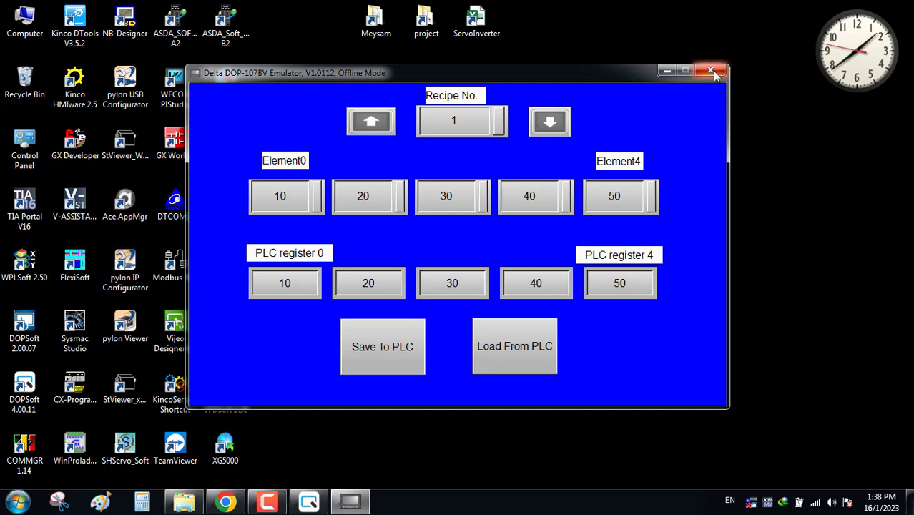
click(267, 501)
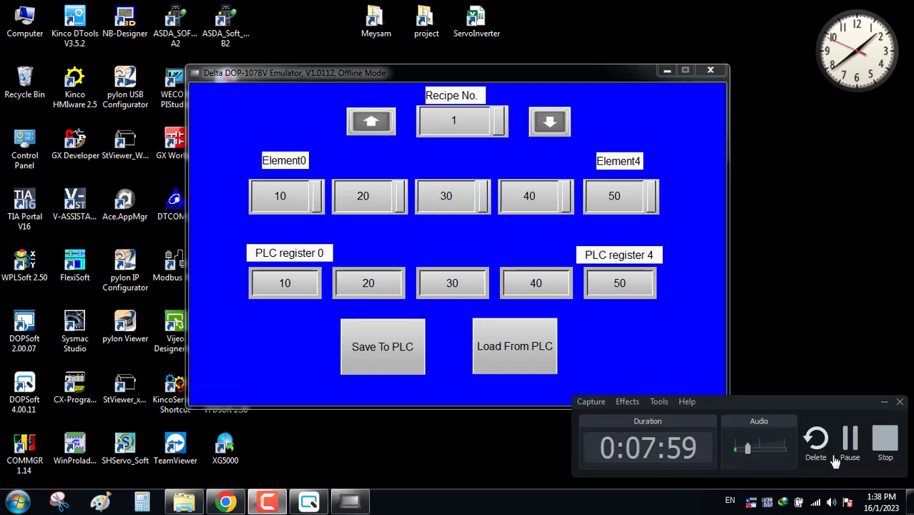